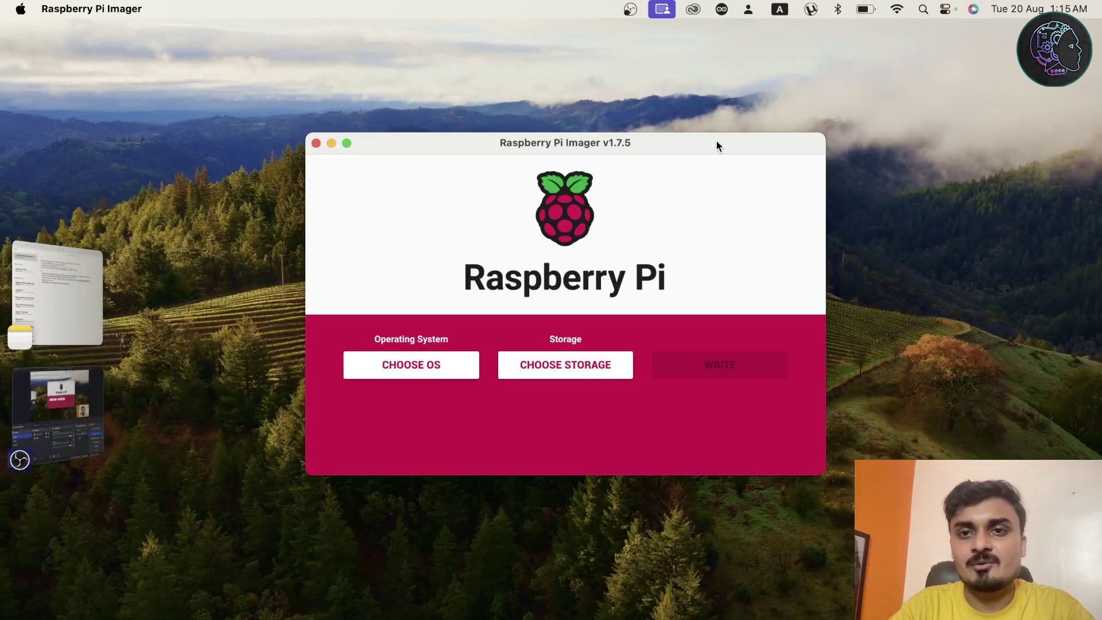
Nudge the Raspberry Pi Imager window slightly to the left.
drag(716, 143, 683, 143)
Decline the available Raspberry Pi Imager update.
click(713, 260)
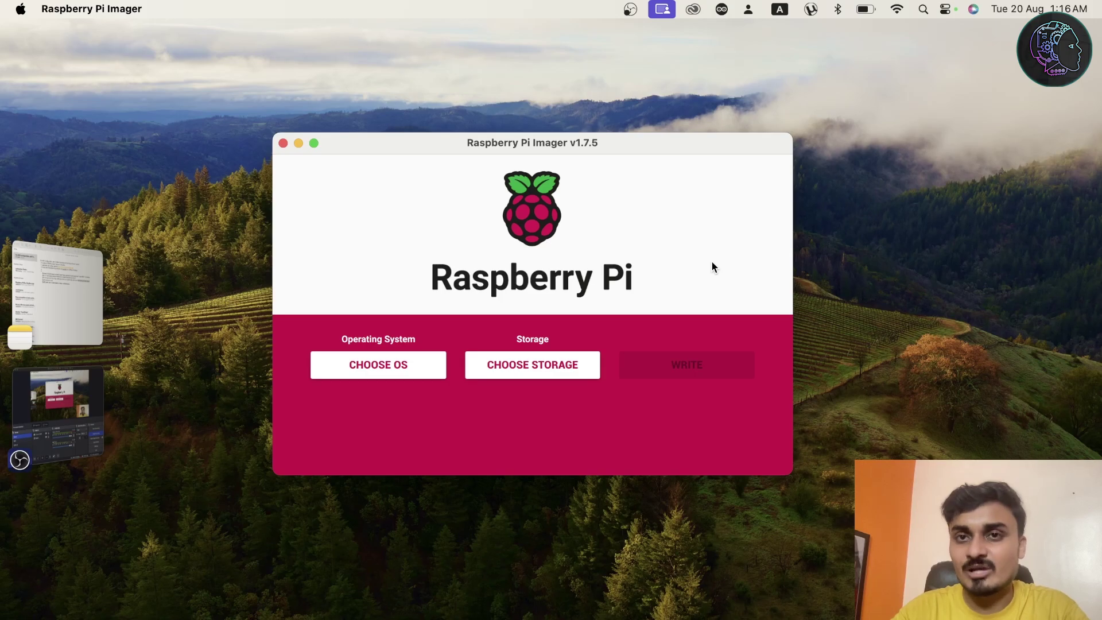
Choose Home Assistant OS 13.0 (RPi 5) under Other specific-purpose OS > Home assistants.
click(402, 366)
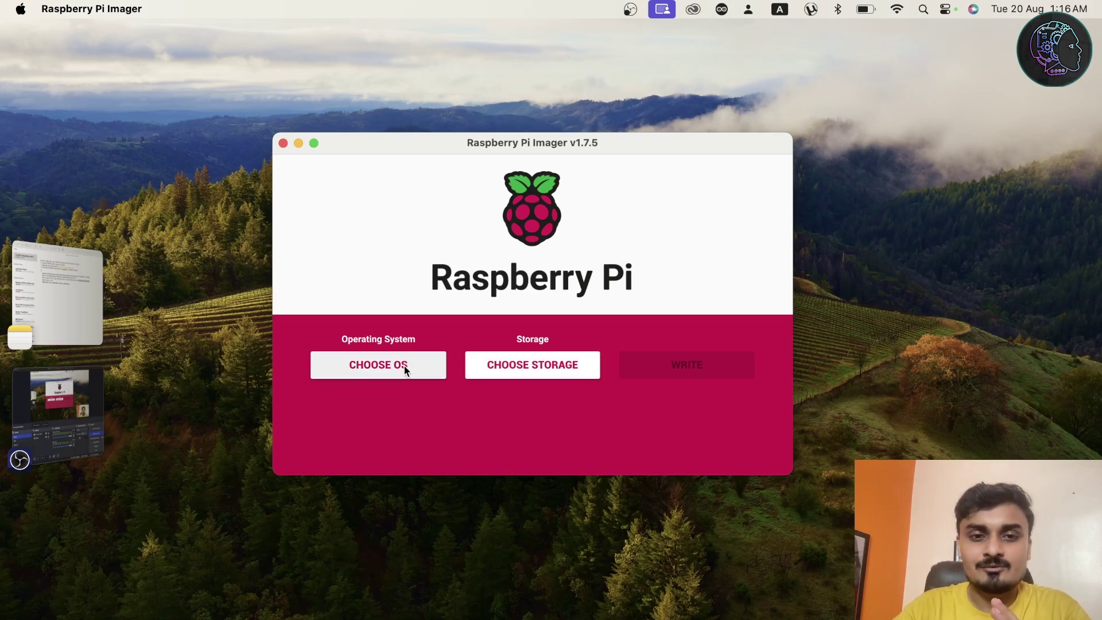
scroll(550, 298, down, 10)
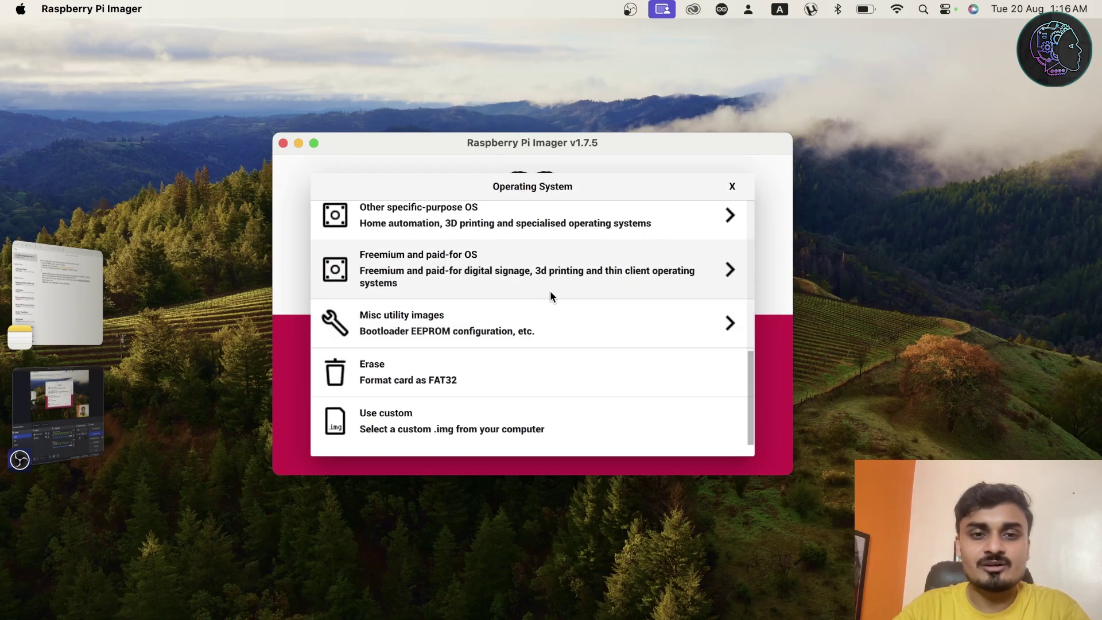
scroll(550, 296, up, 2)
scroll(539, 301, down, 1)
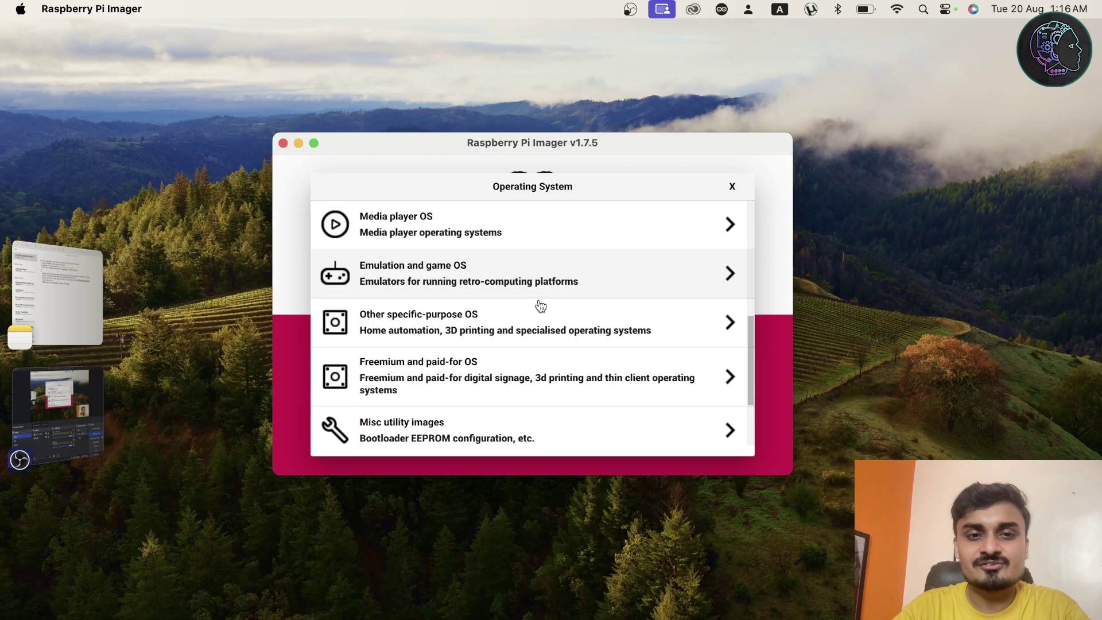
click(475, 332)
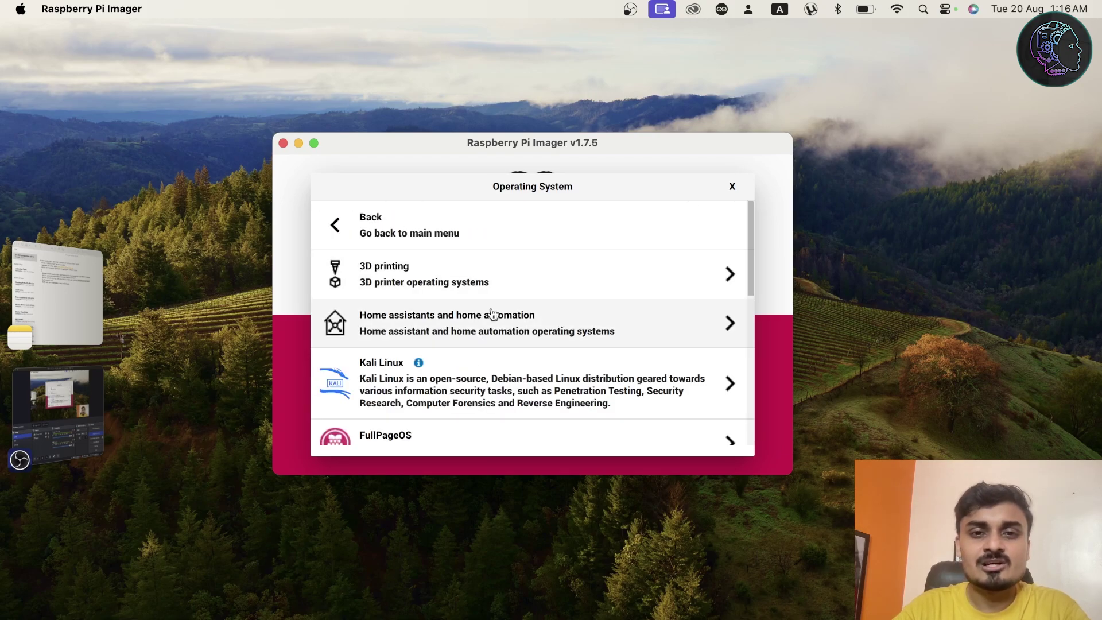
click(495, 329)
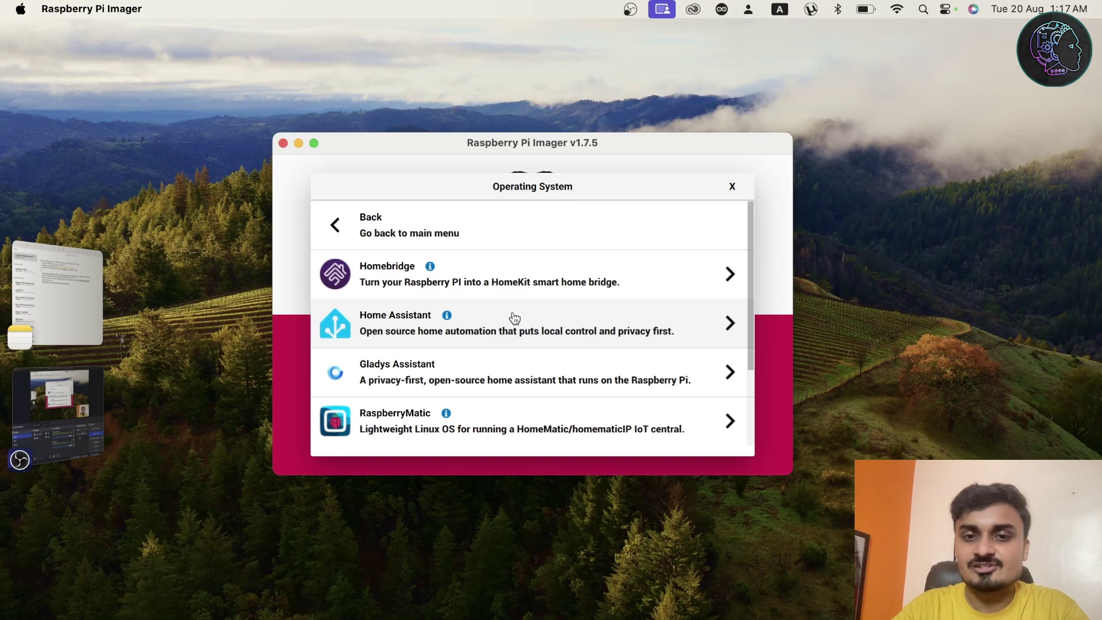
click(514, 319)
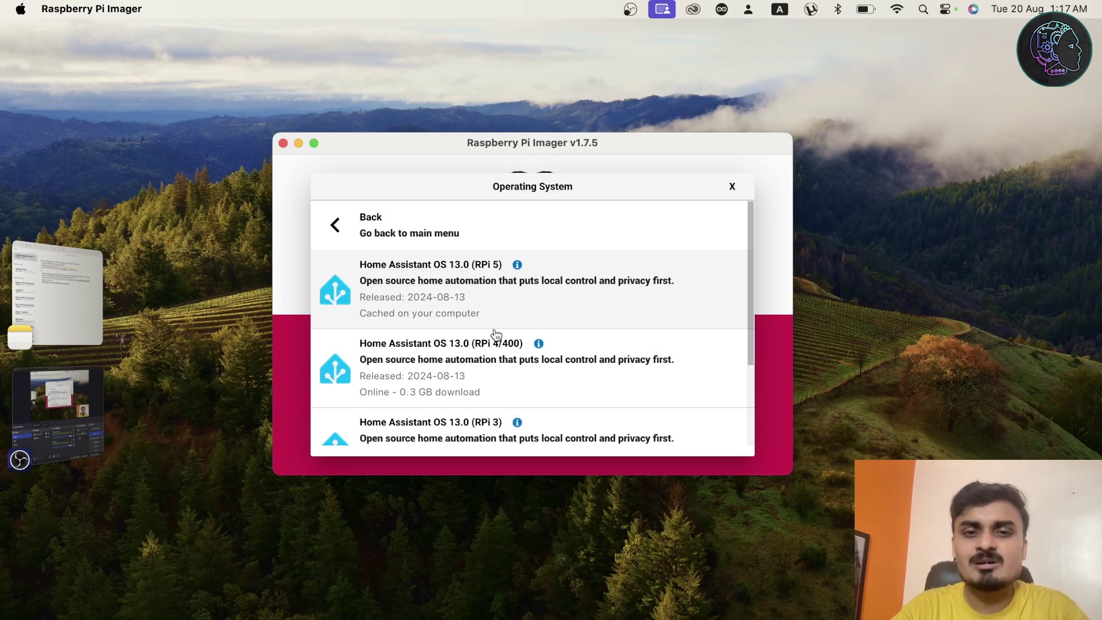
click(486, 309)
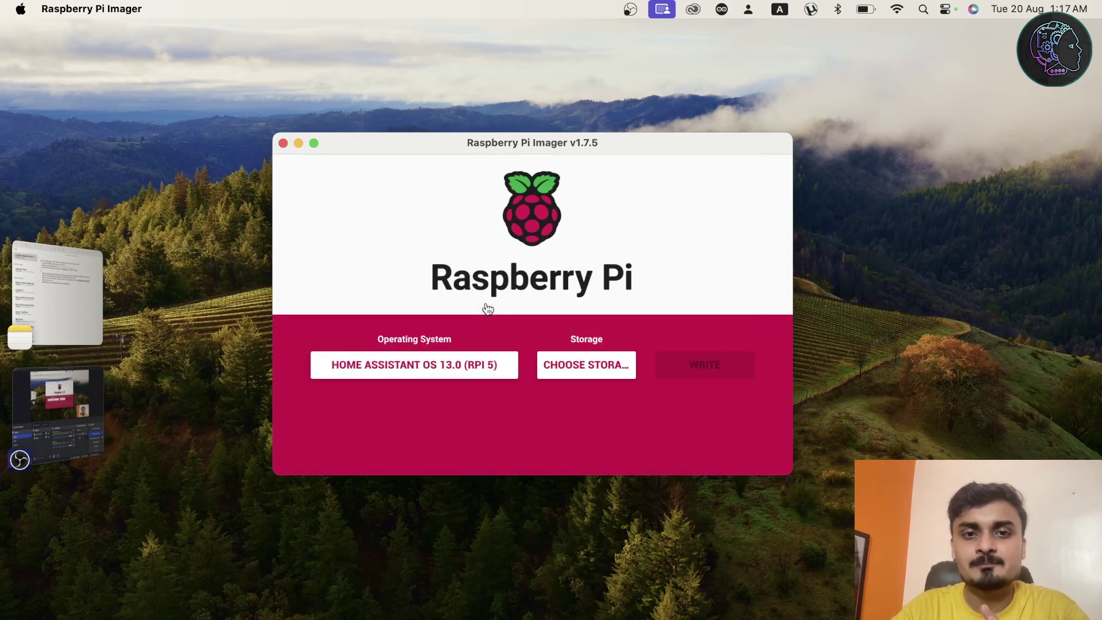
Target the 31.9 GB generic storage device and start writing, accepting that it gets erased.
click(586, 361)
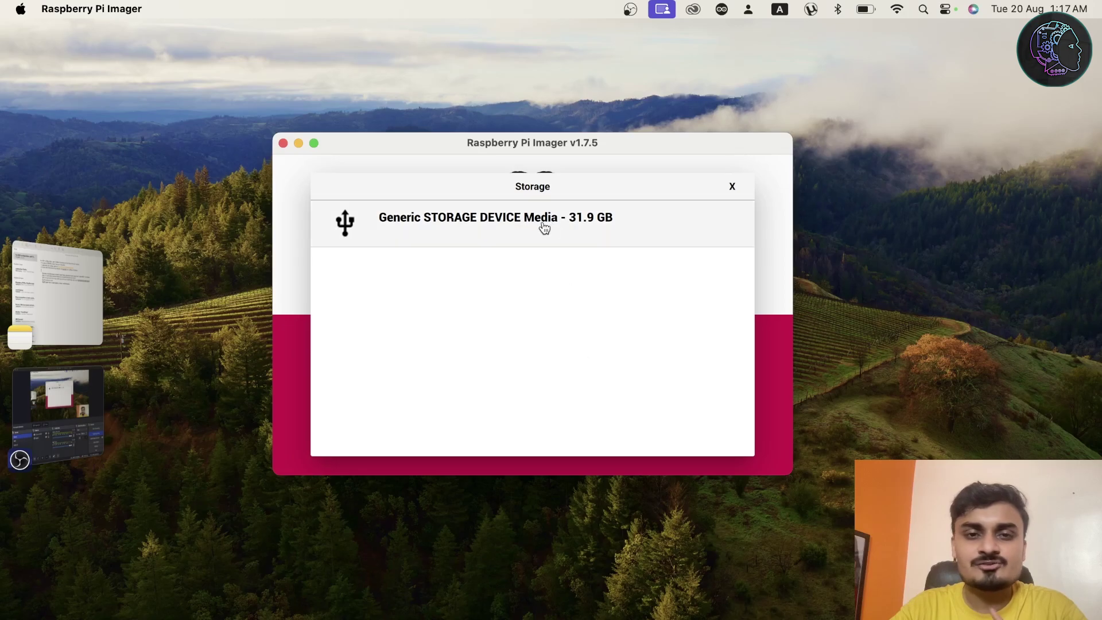
click(603, 228)
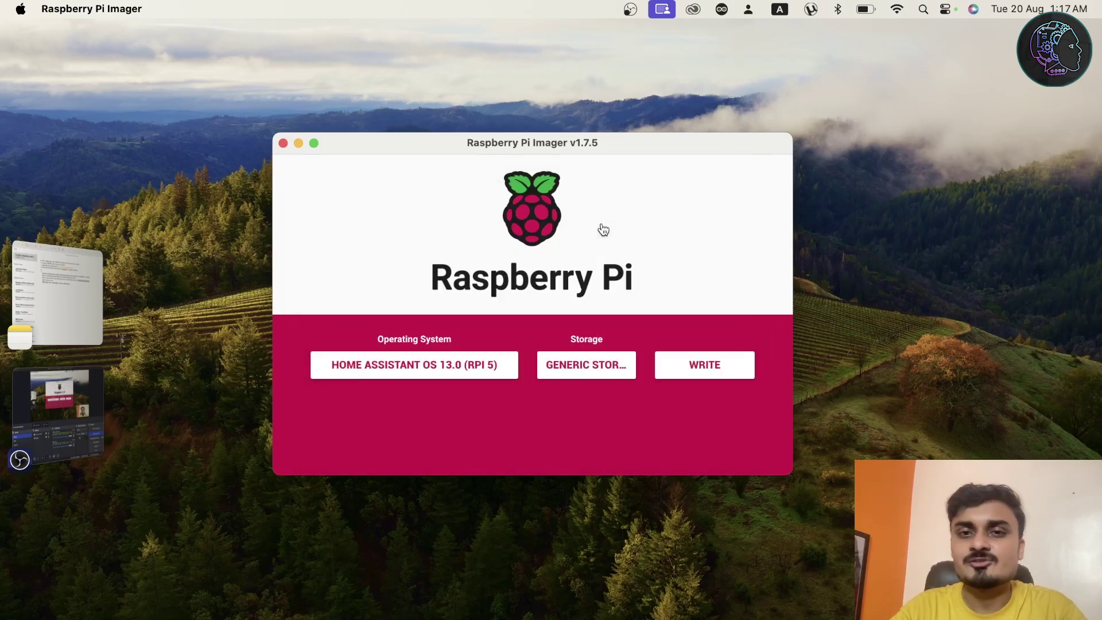
click(705, 365)
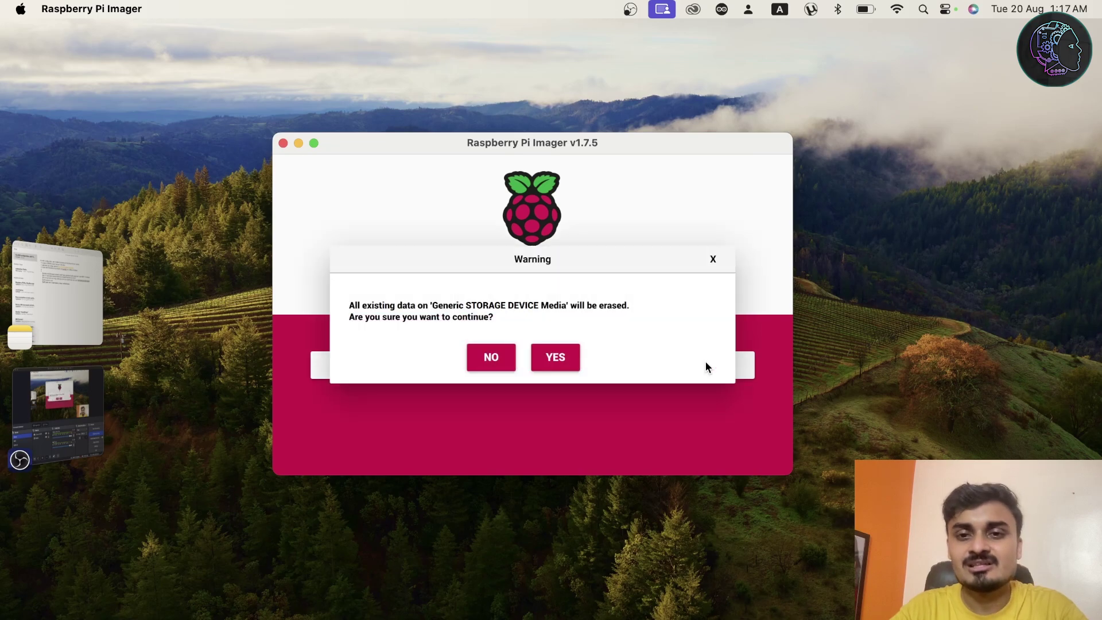
click(555, 359)
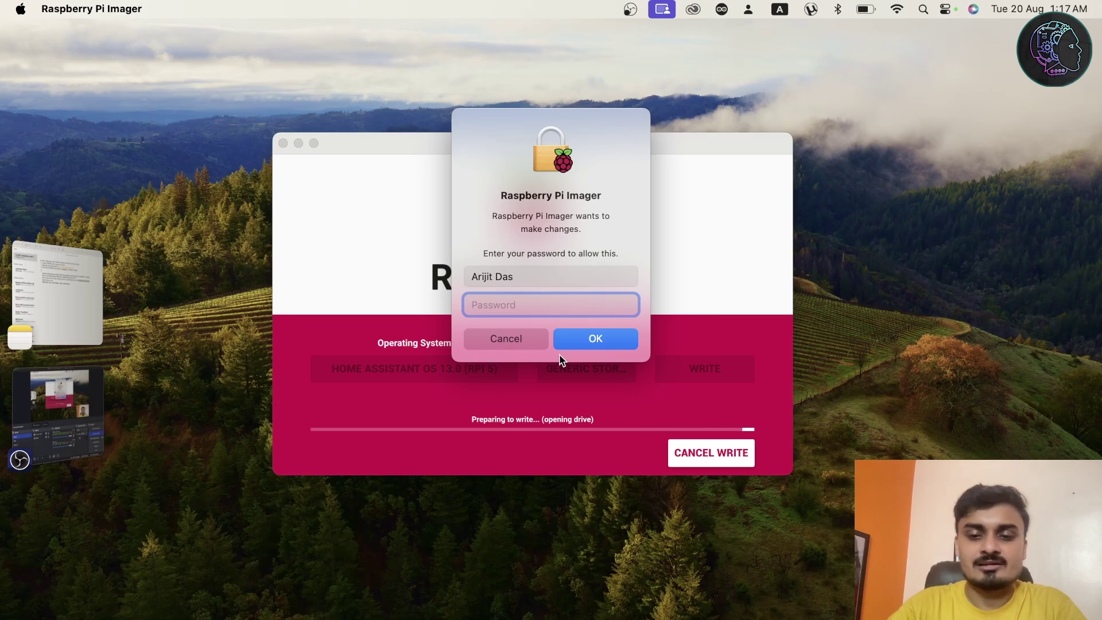
Enter the account password to authorise the write, letting it progress to 97%.
text(****)
key(Return)
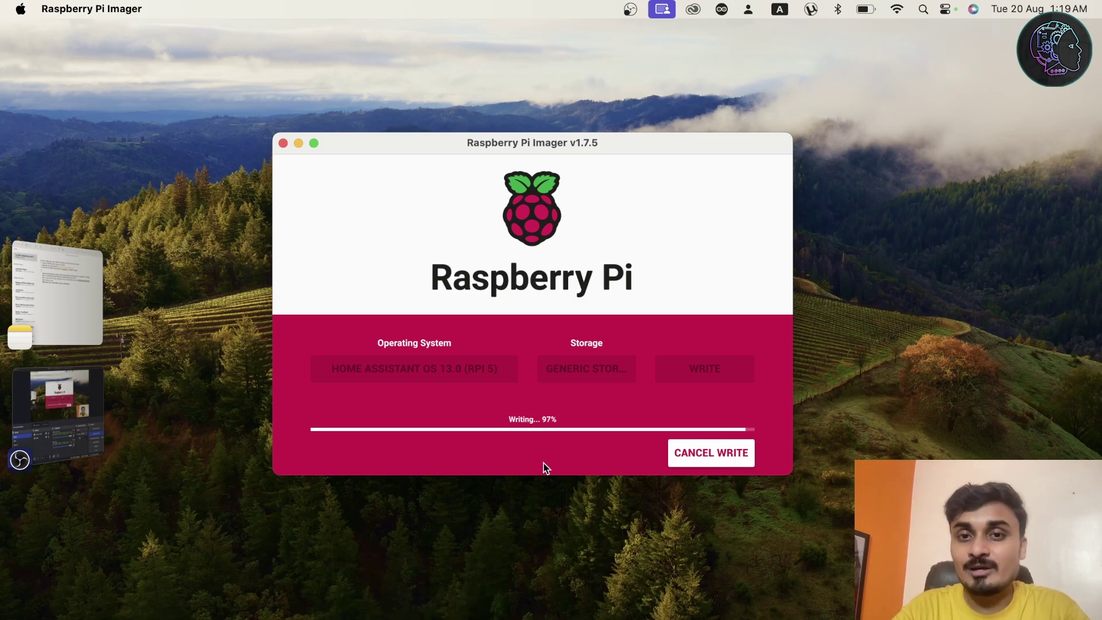
Bring up the WiFi configuration note and highlight the CONFIG and network folder names.
click(434, 615)
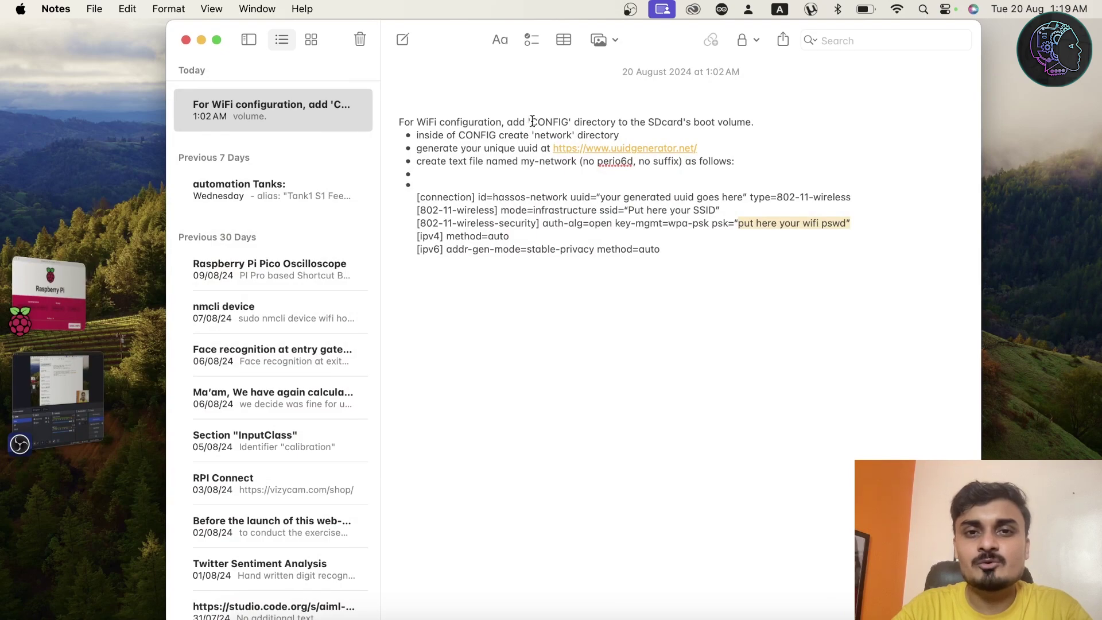
drag(530, 121, 565, 121)
click(567, 121)
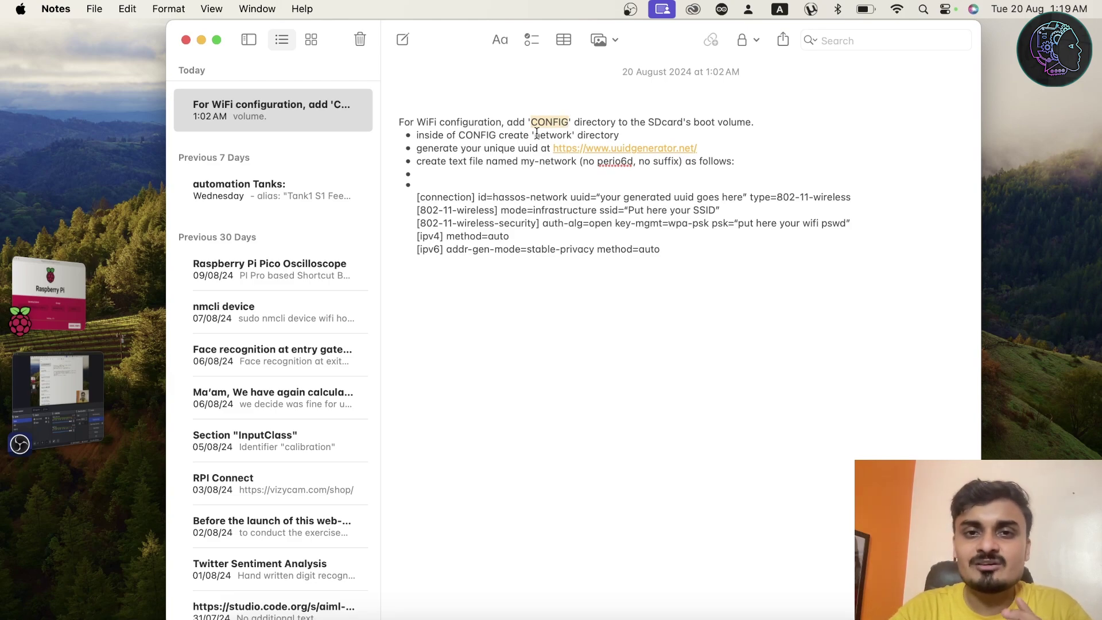
drag(535, 135, 571, 136)
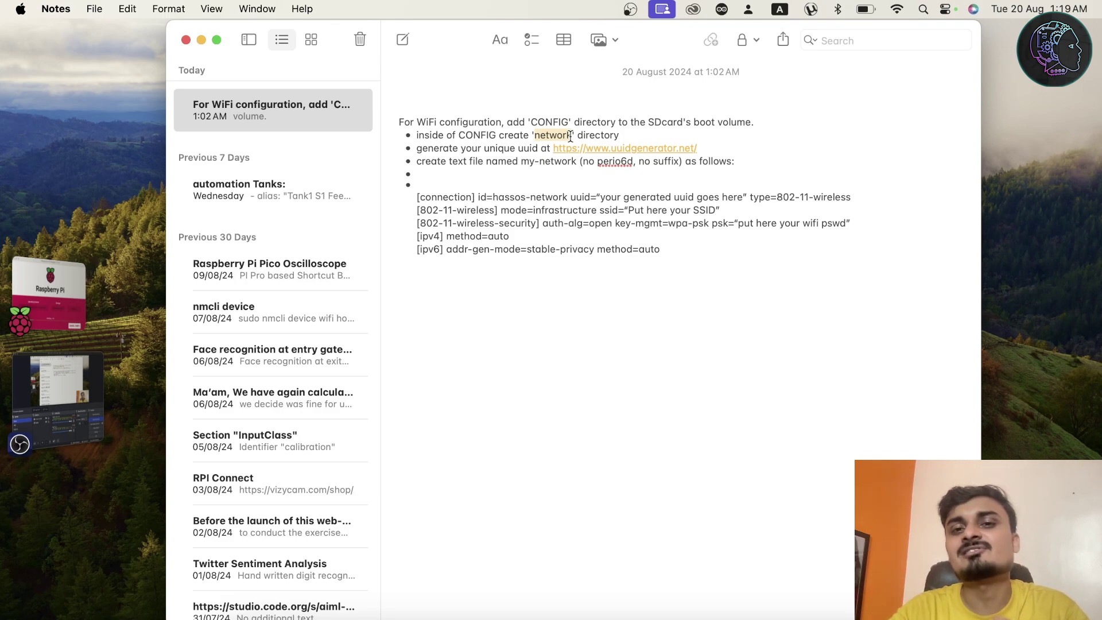
click(652, 136)
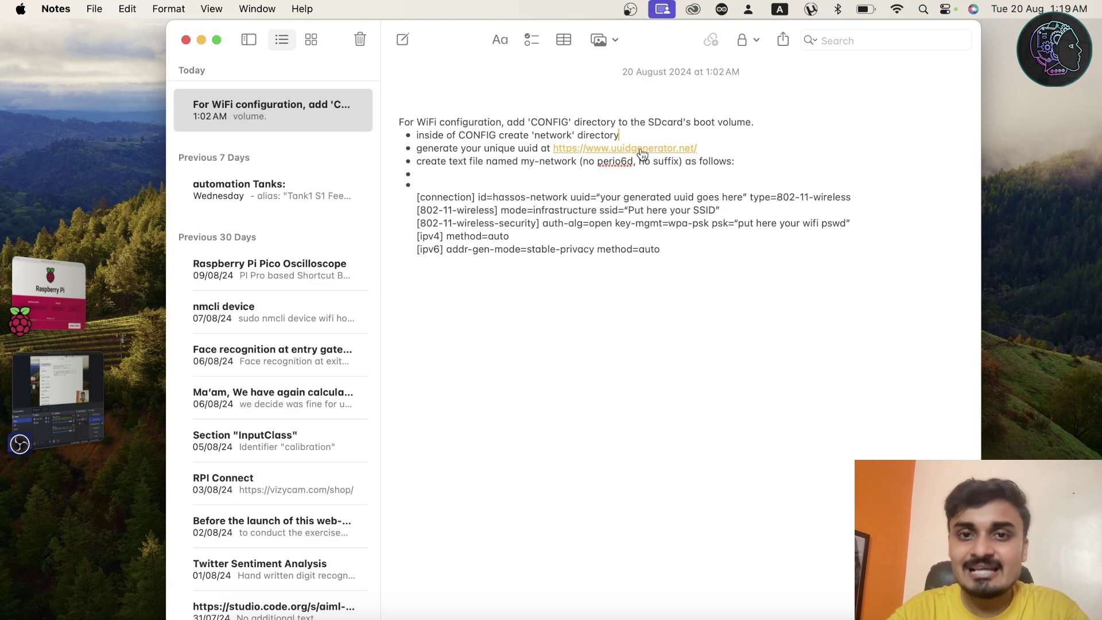
Highlight the my-network file name and its five configuration lines.
drag(521, 161, 575, 162)
click(577, 162)
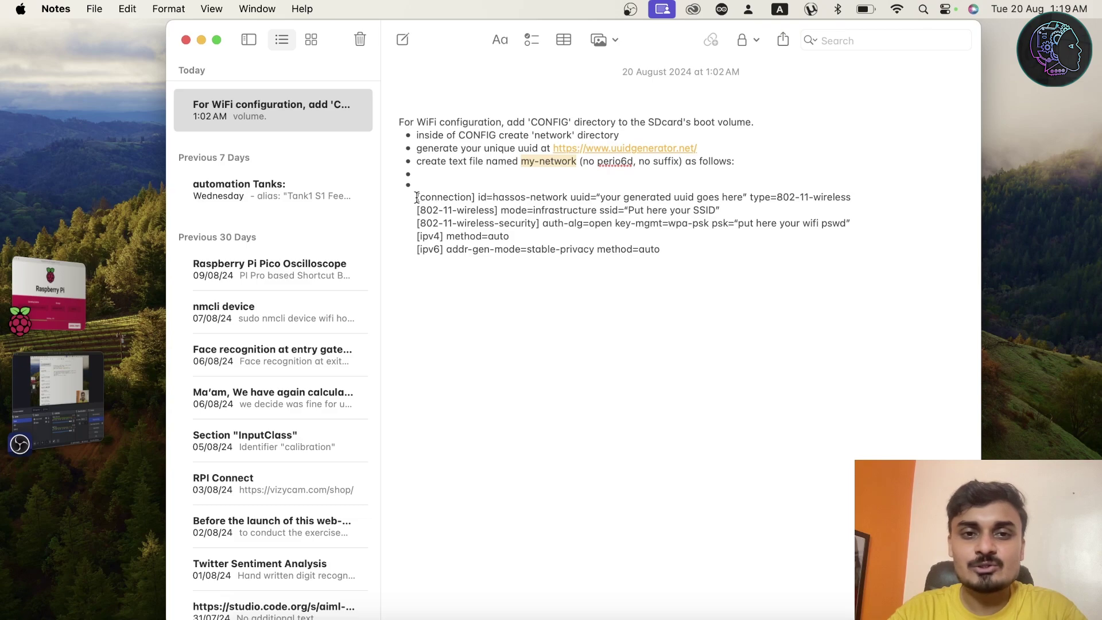
drag(417, 197, 669, 250)
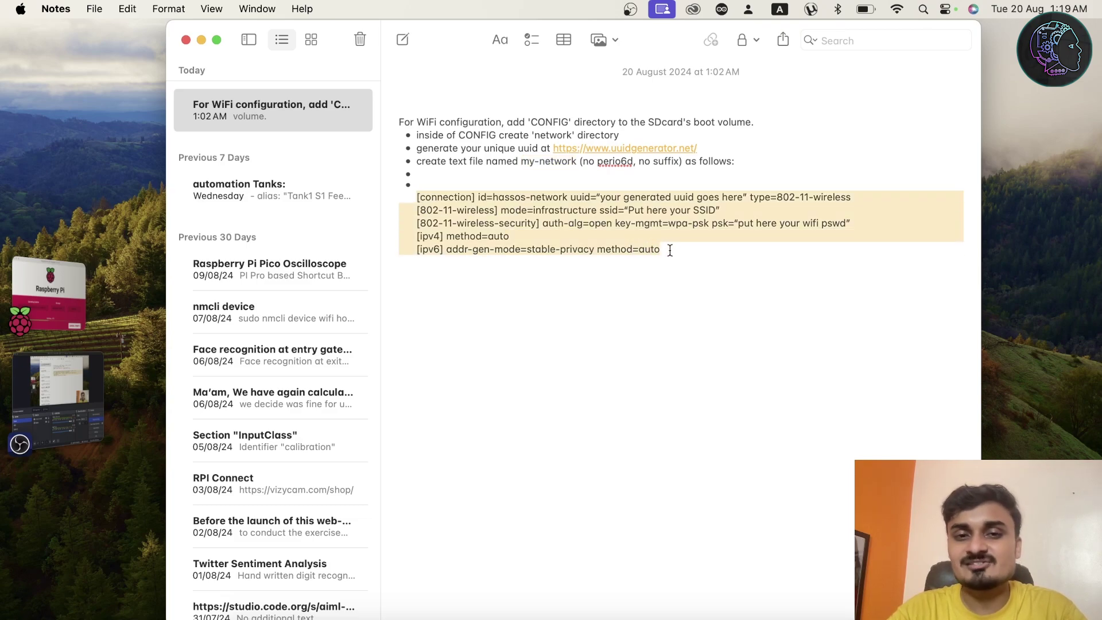
click(711, 280)
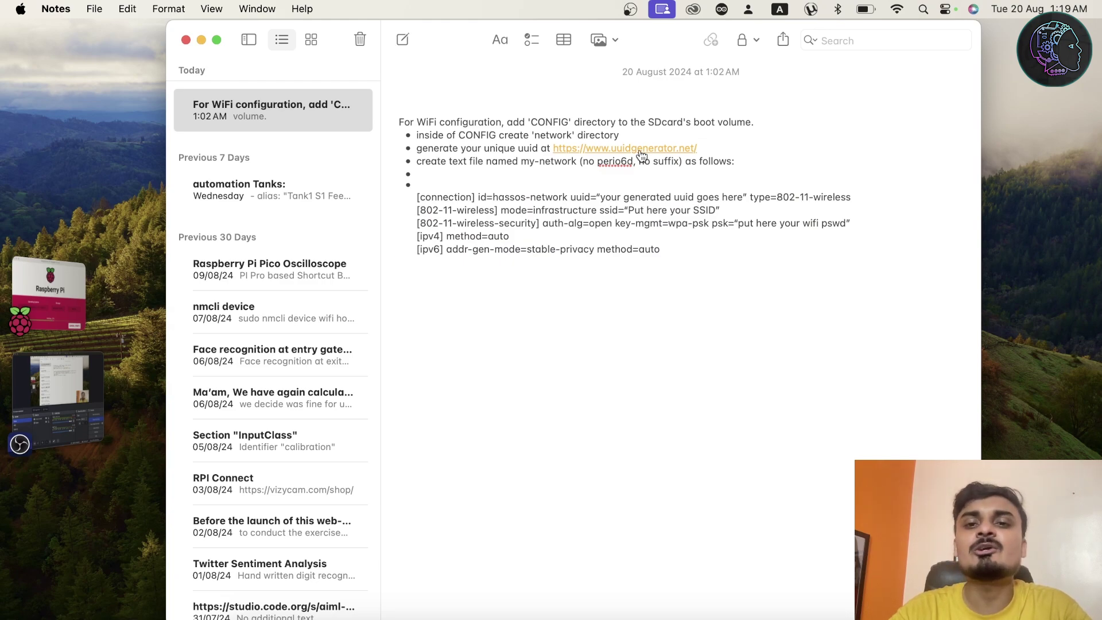
Open uuidgenerator.net from the note for a Version 4 UUID, then return to Notes.
click(632, 150)
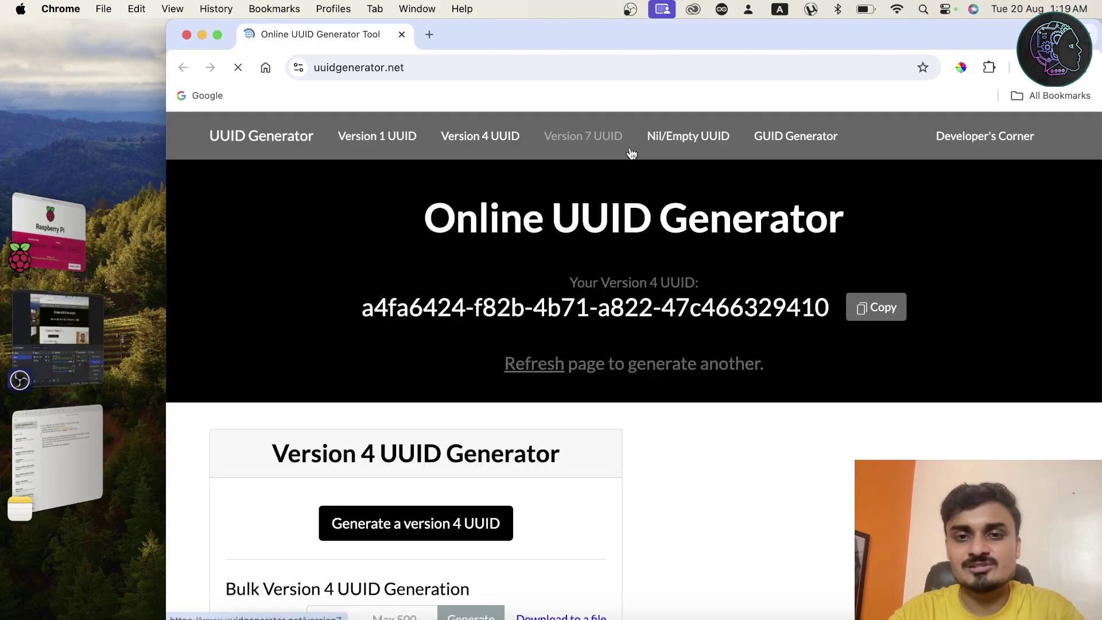
click(67, 462)
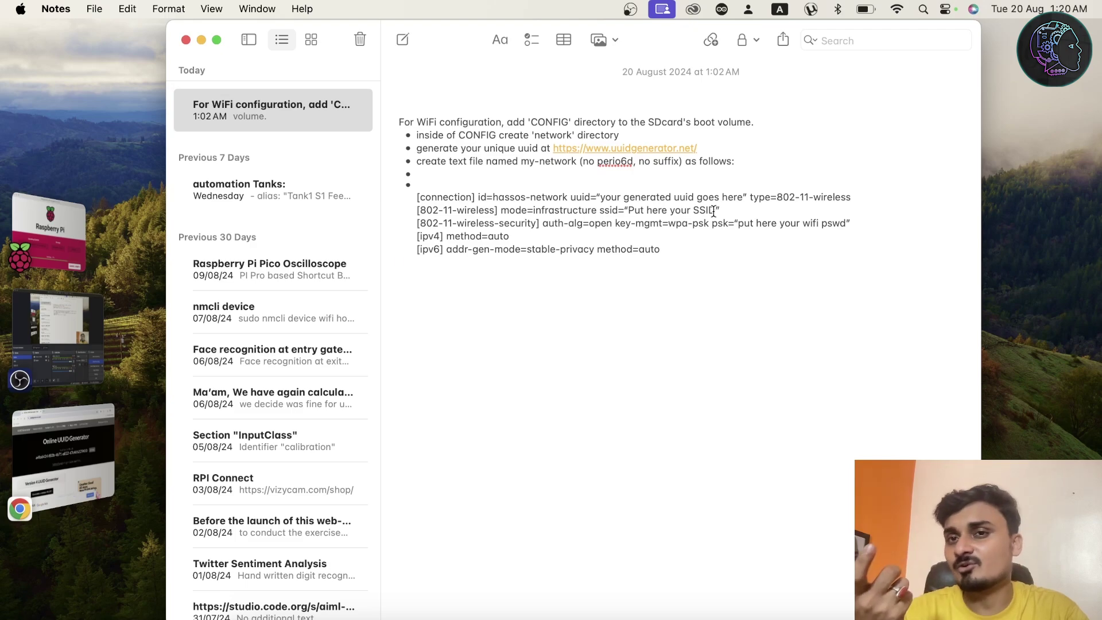
click(898, 10)
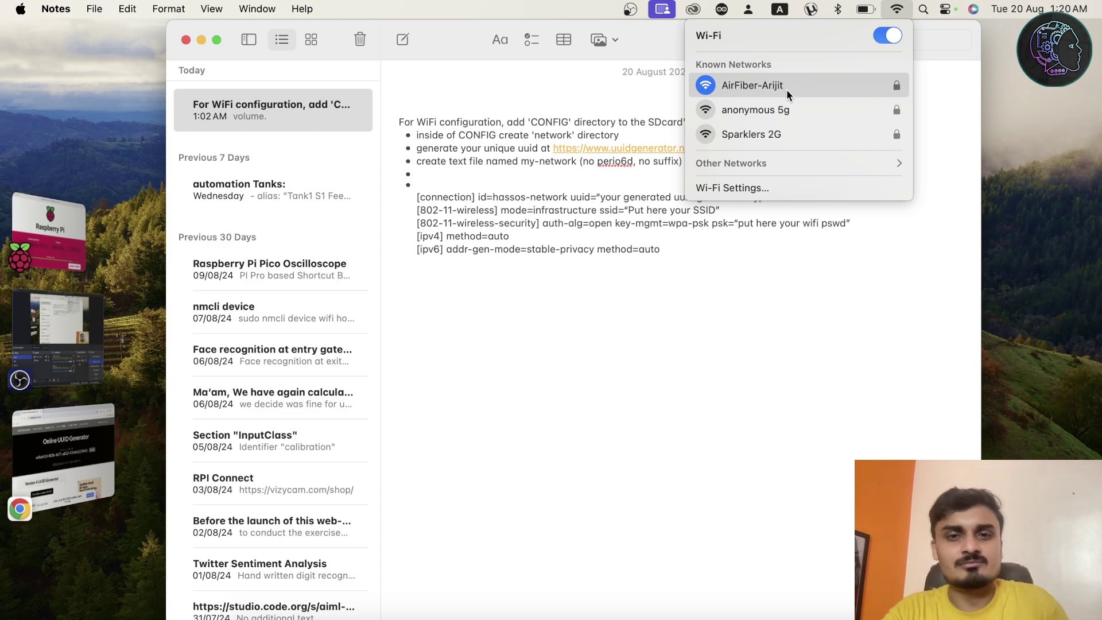
click(636, 227)
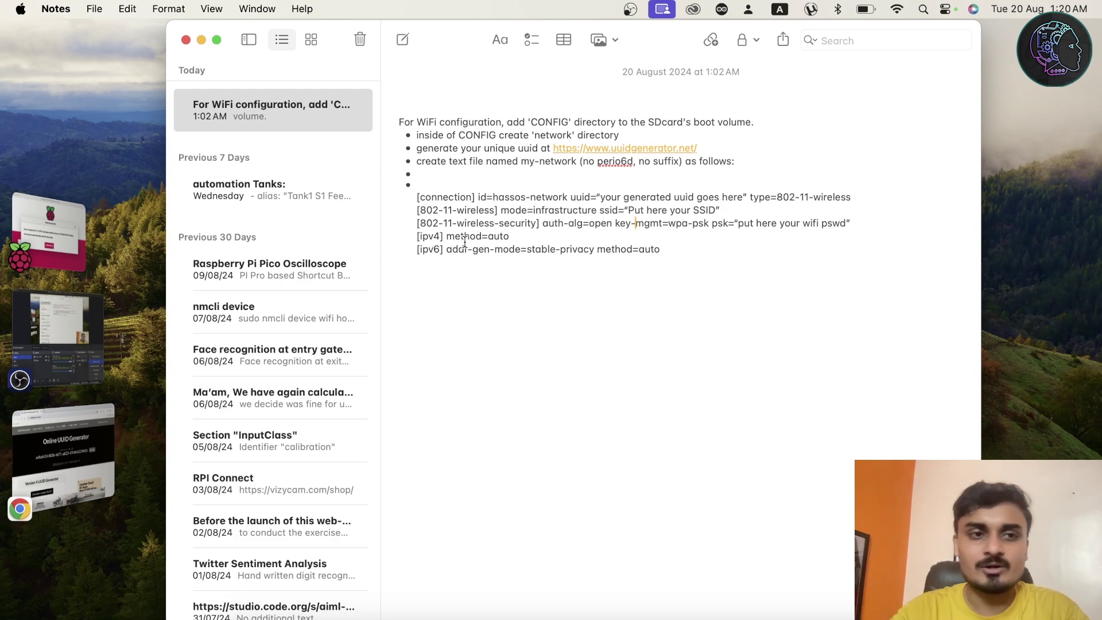
Return to Raspberry Pi Imager and dismiss the Write Successful dialog.
mouse_move(33, 248)
click(83, 333)
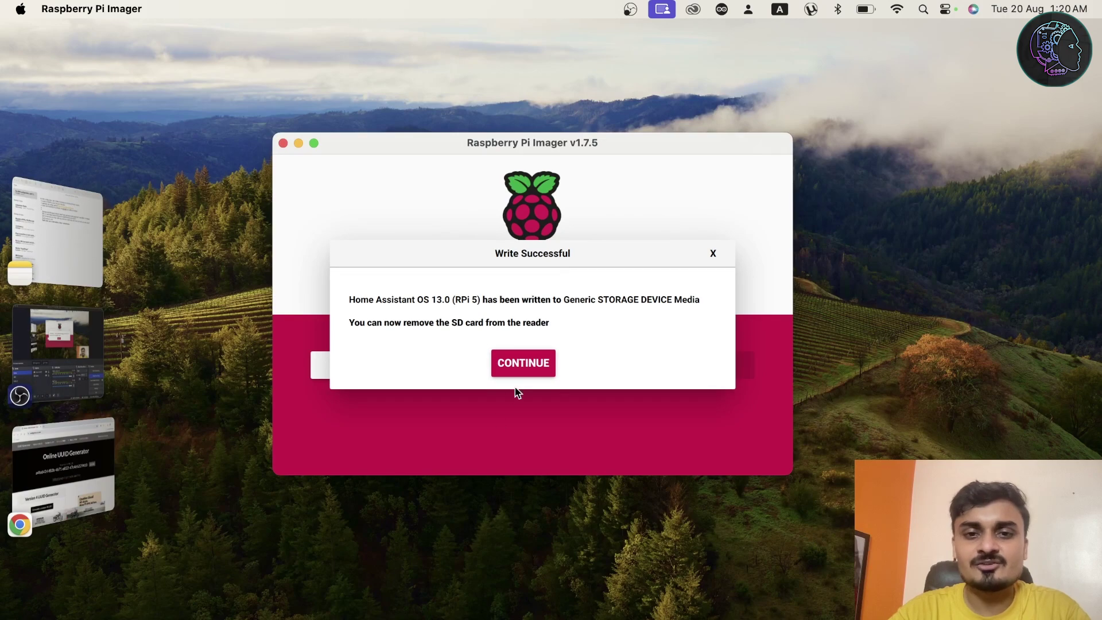
click(526, 373)
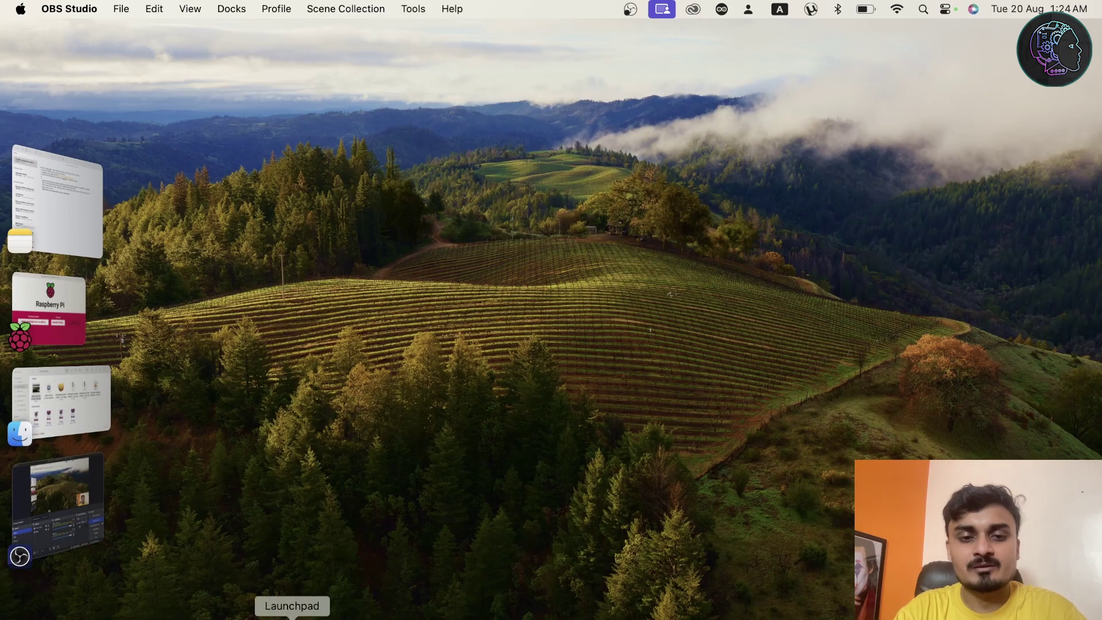
Launch Google Chrome from the app launcher using the user's own profile.
click(292, 615)
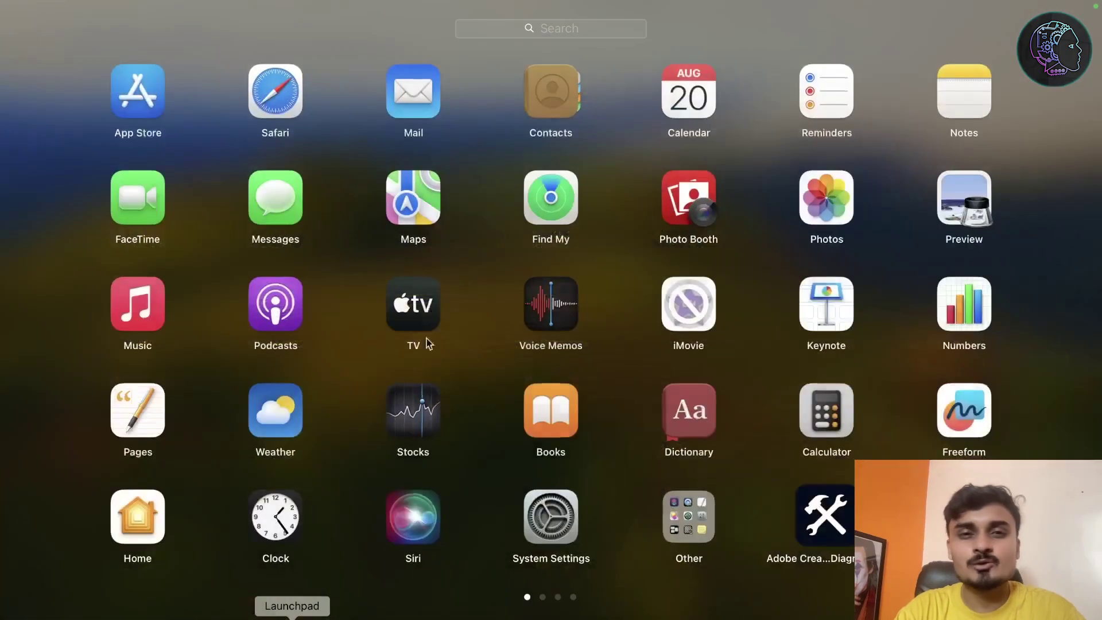
click(552, 27)
text(chr)
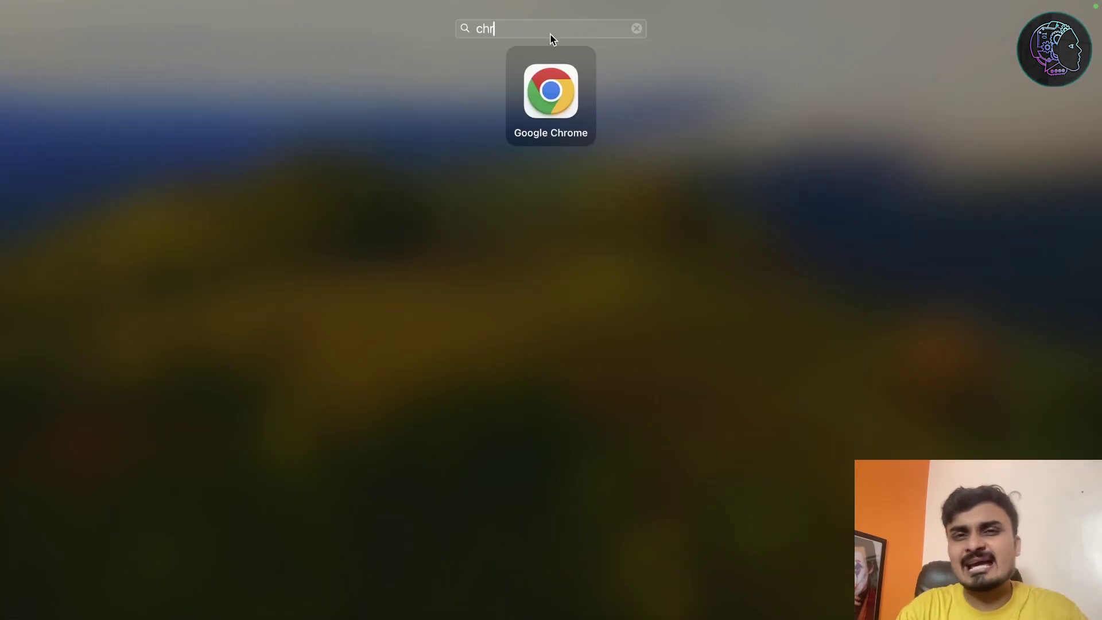
click(548, 91)
scroll(697, 349, down, 5)
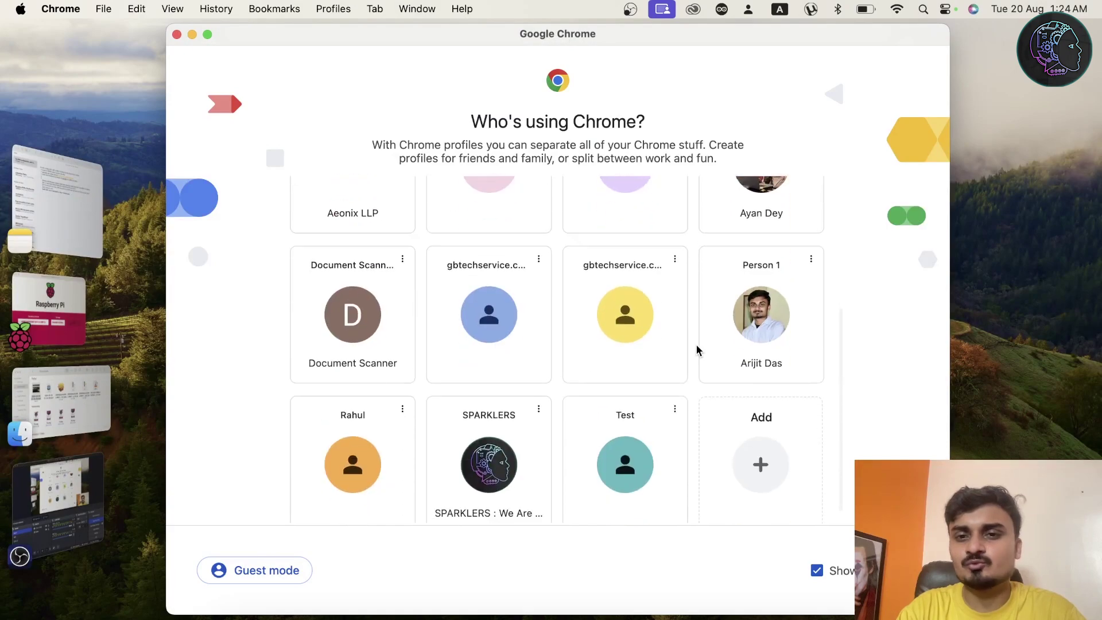
click(760, 315)
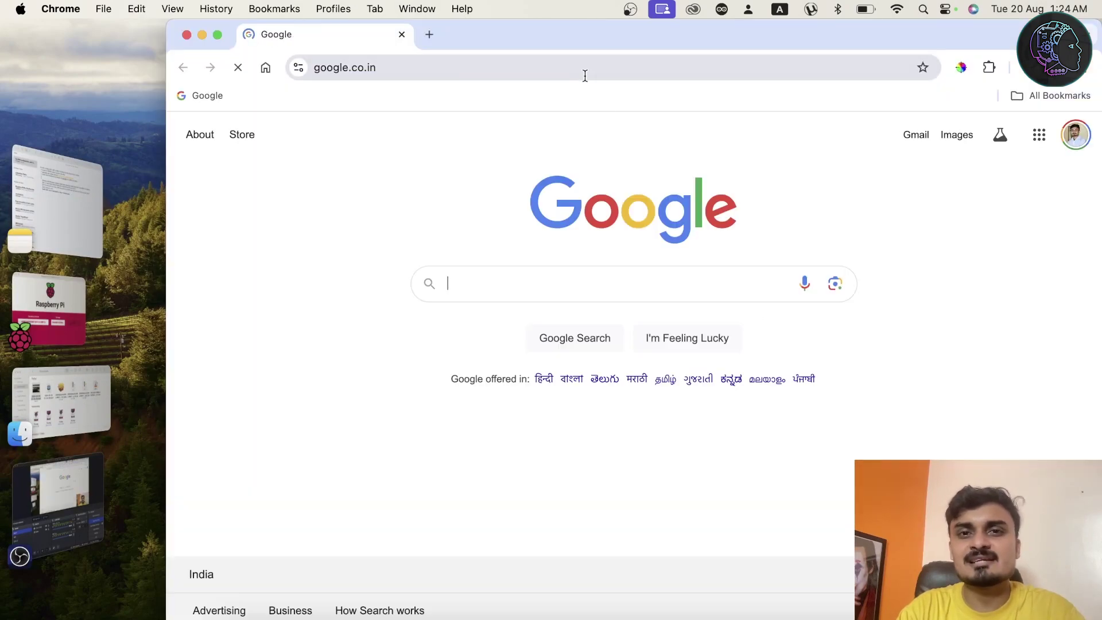
Load homeassistant.local:8123, removing the autocompleted /lovelace/default_view path.
click(585, 74)
text(home)
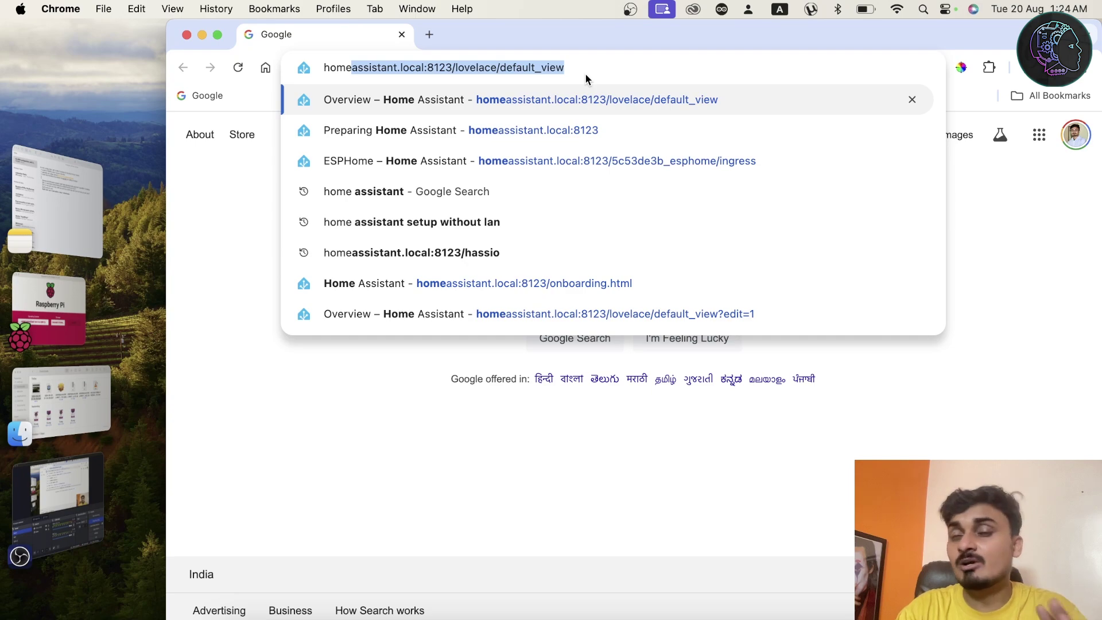
key(Right)
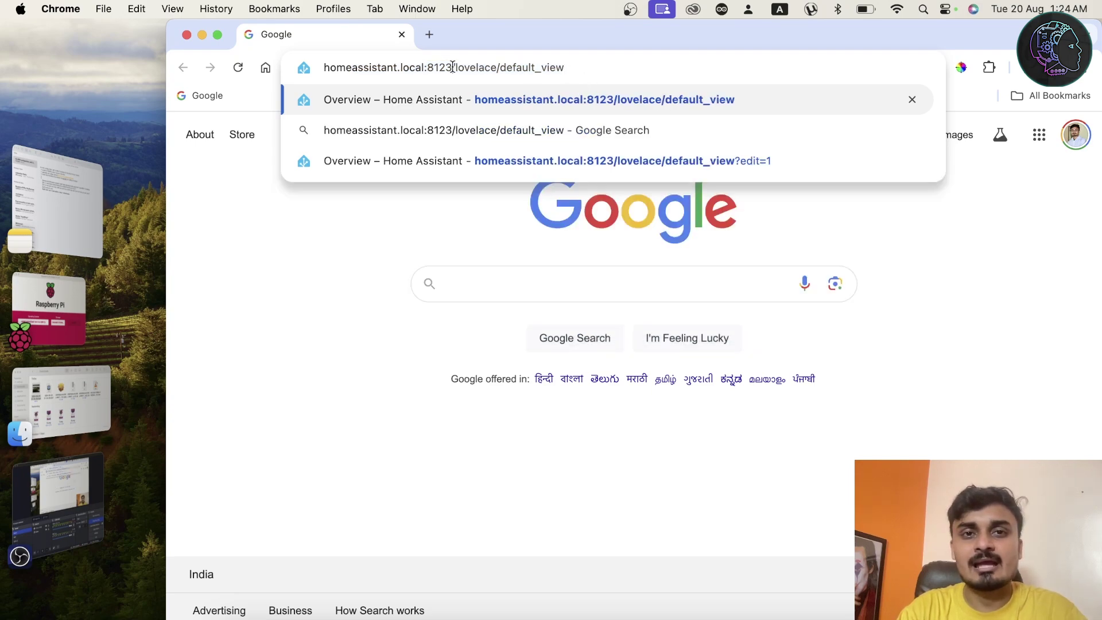
drag(452, 67, 622, 66)
key(BackSpace)
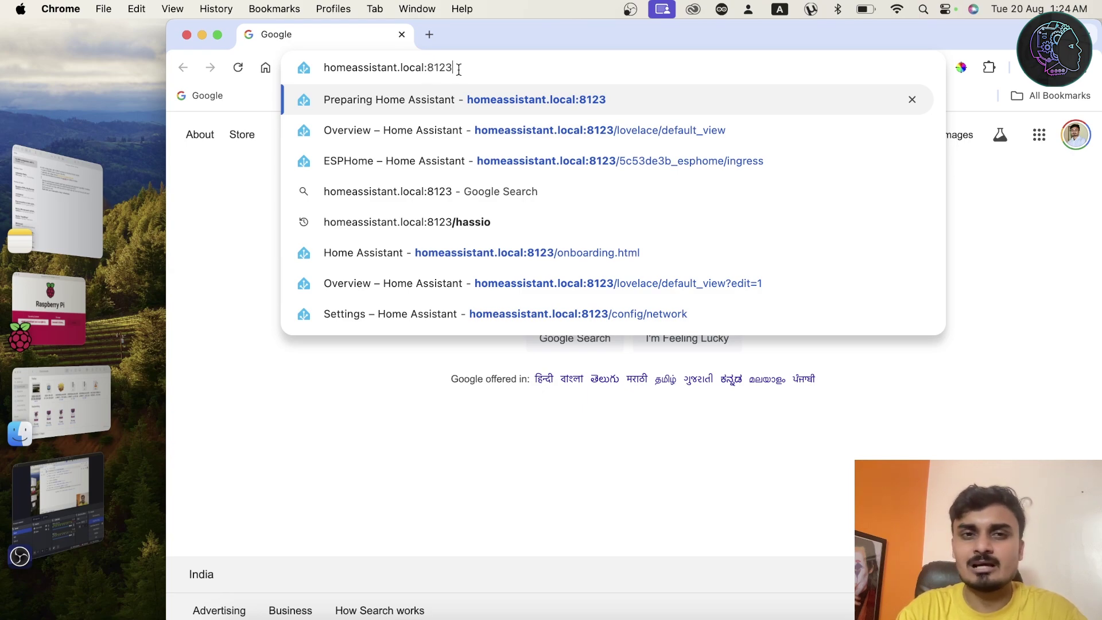
key(Return)
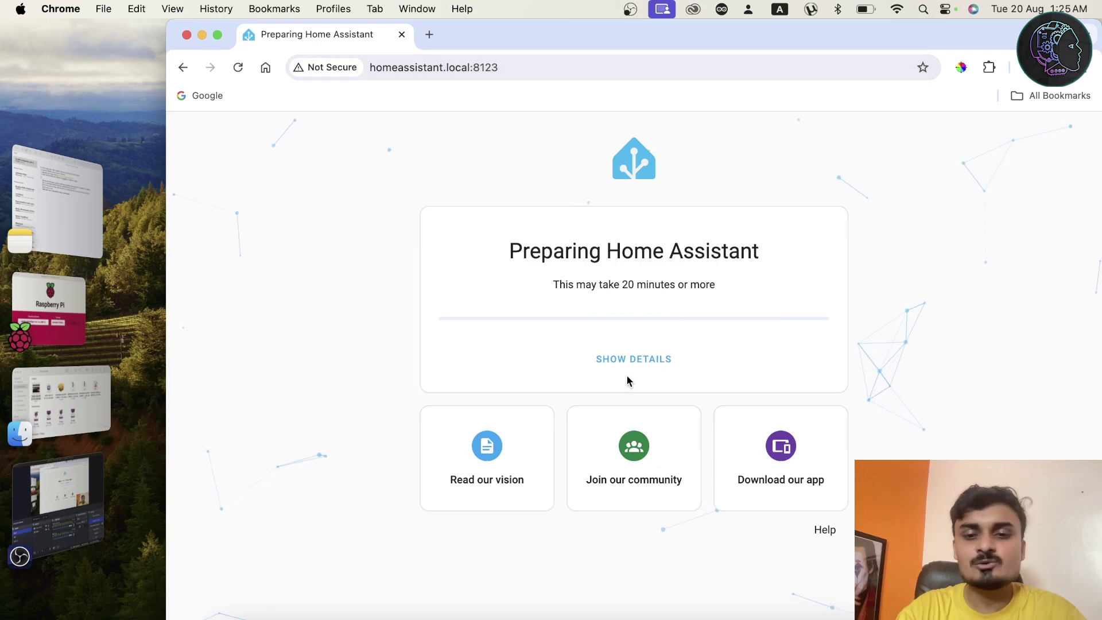
click(645, 617)
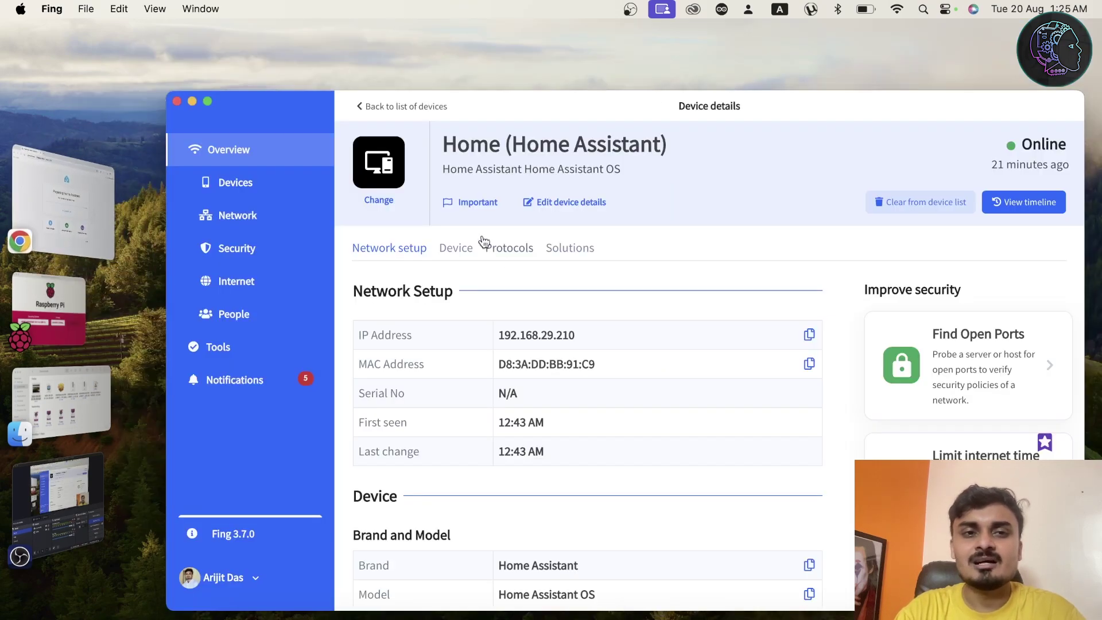
click(252, 185)
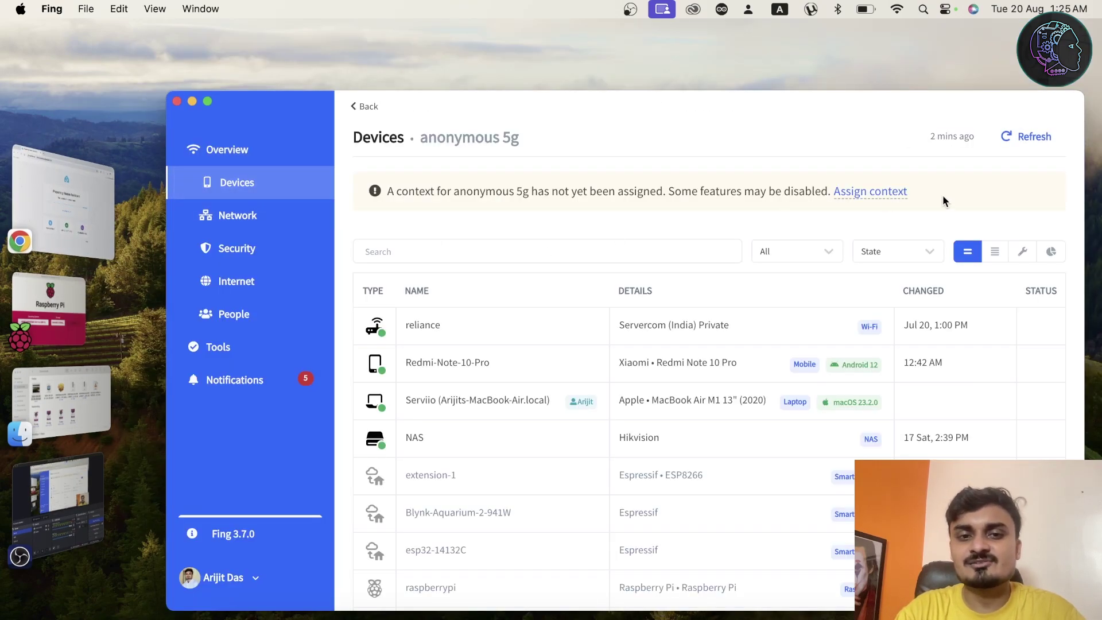
click(1041, 139)
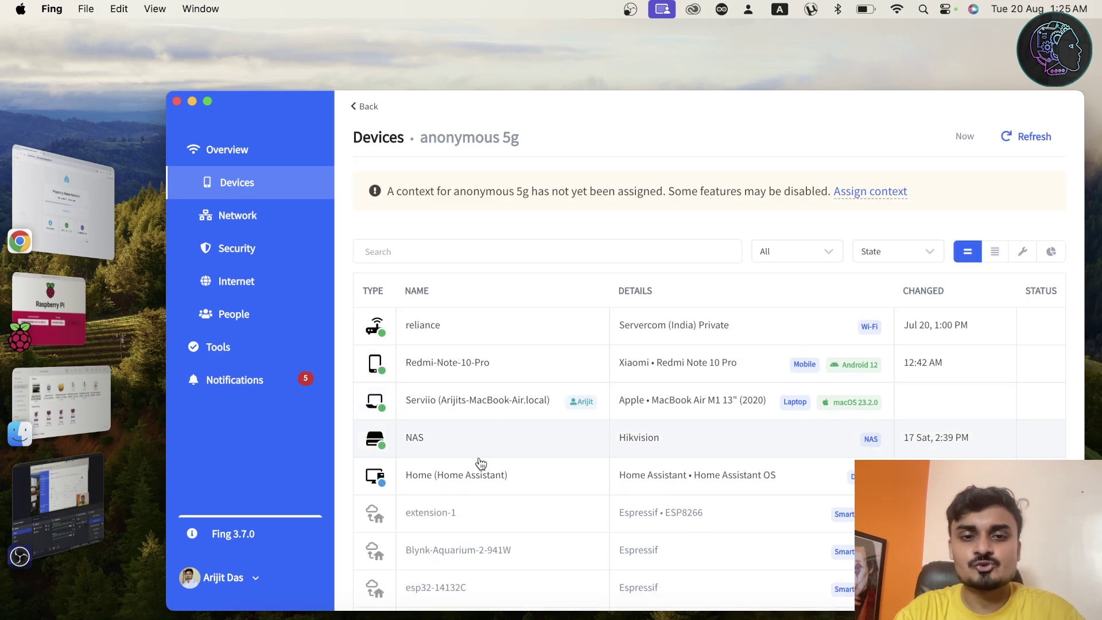
click(479, 475)
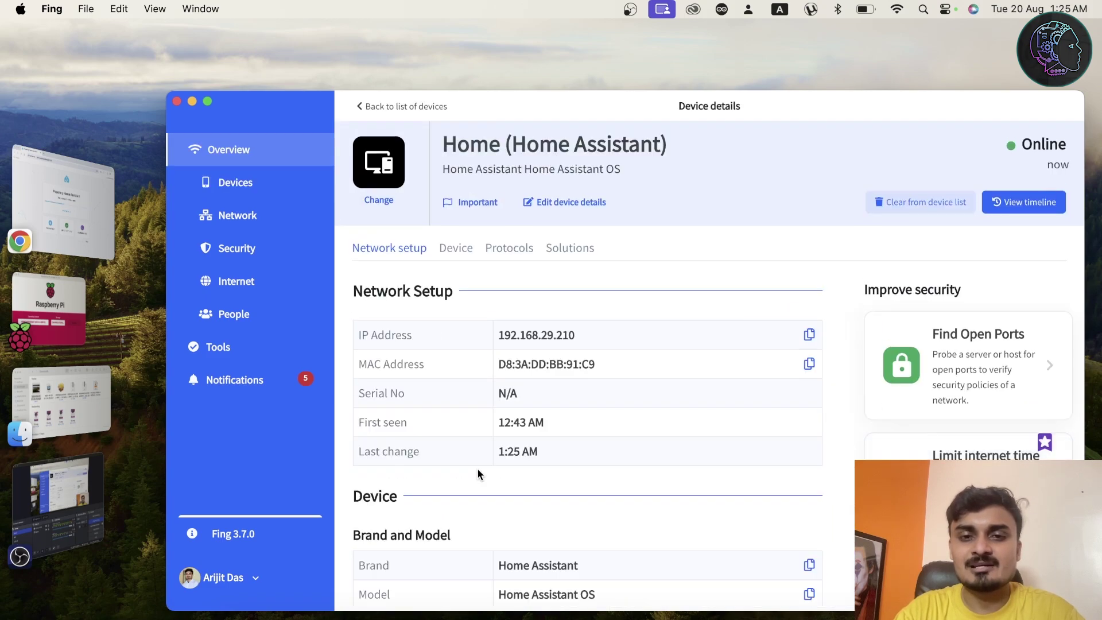
double_click(532, 341)
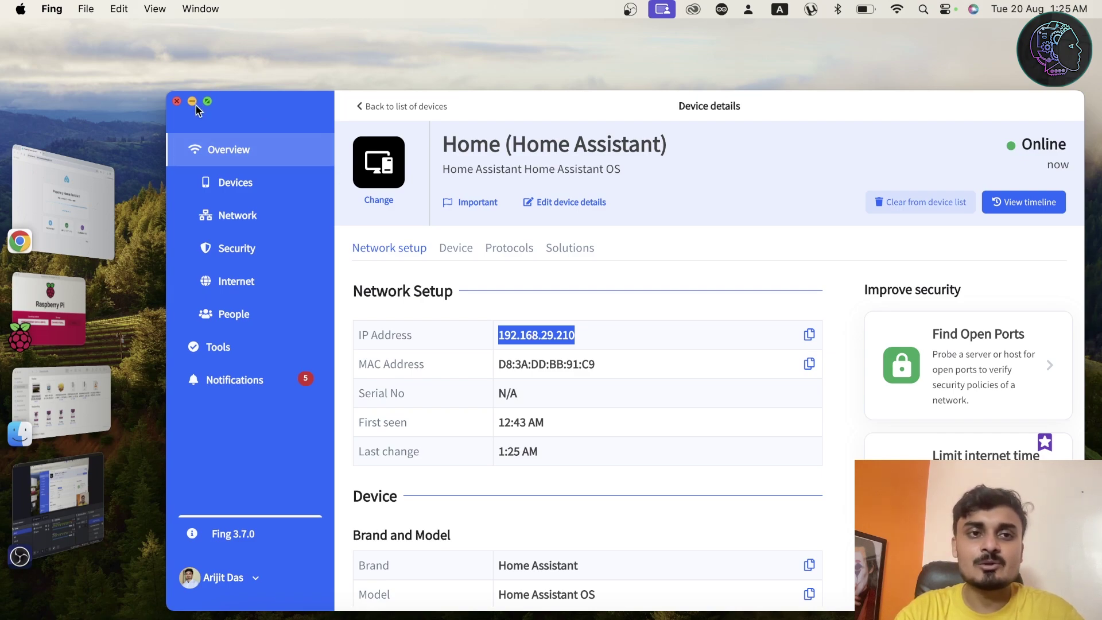
click(86, 196)
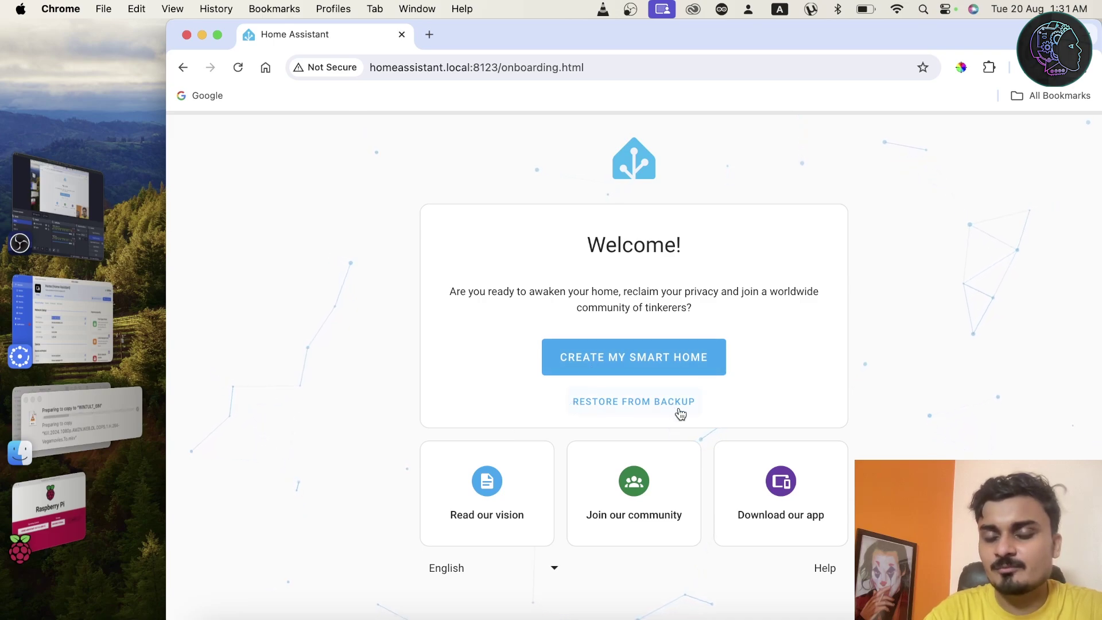
Choose Create My Smart Home on the onboarding Welcome card.
click(630, 369)
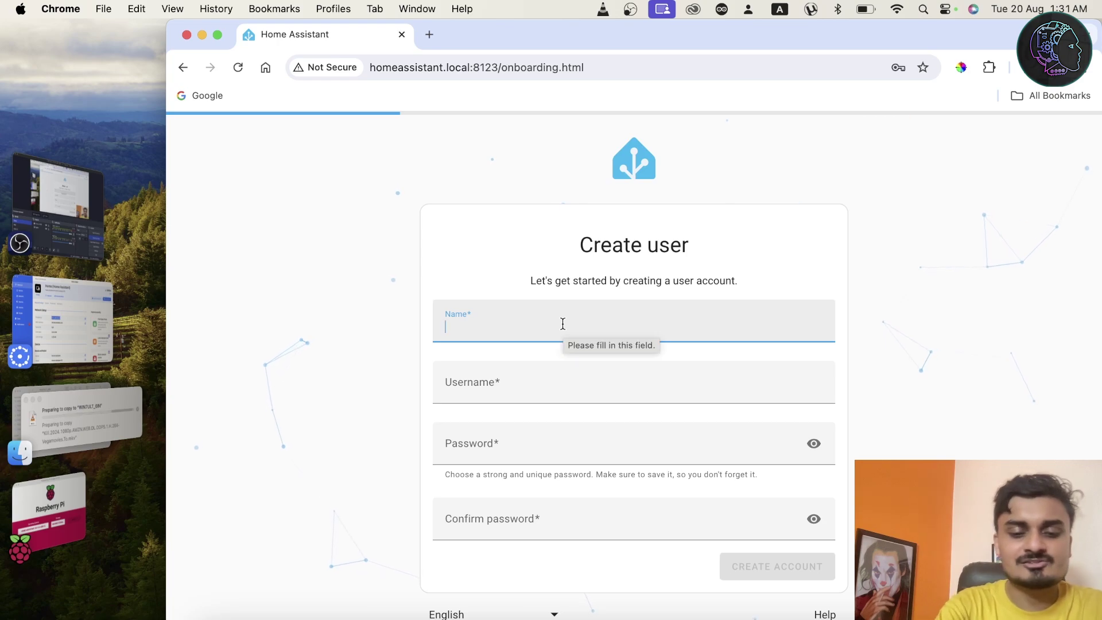
Create the owner account with the user's full name and a matching password.
text(Arijit Test)
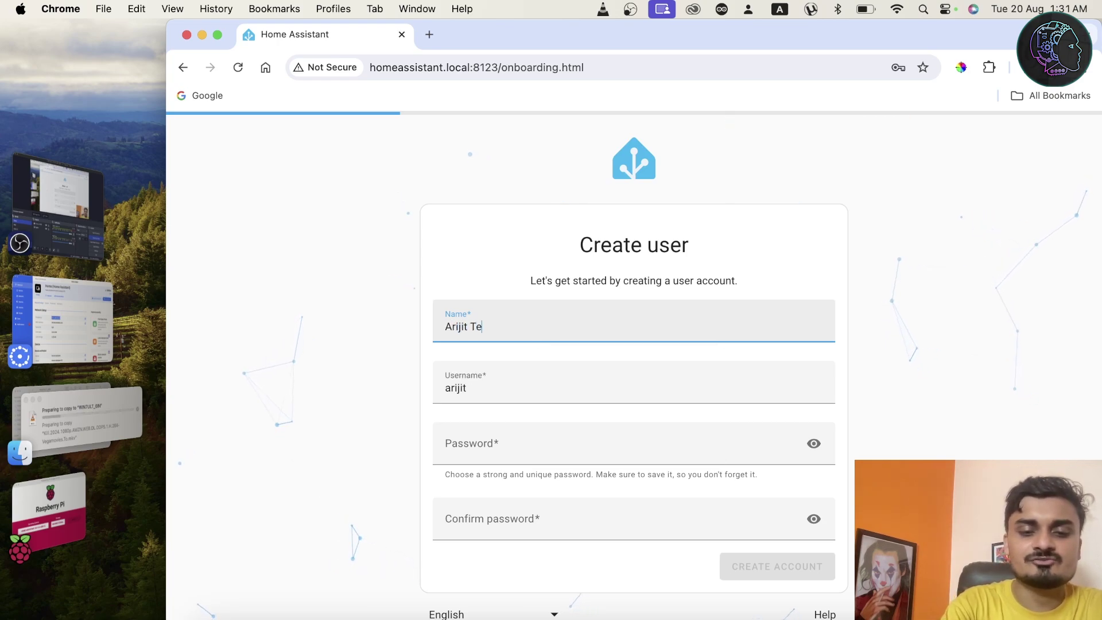
click(524, 444)
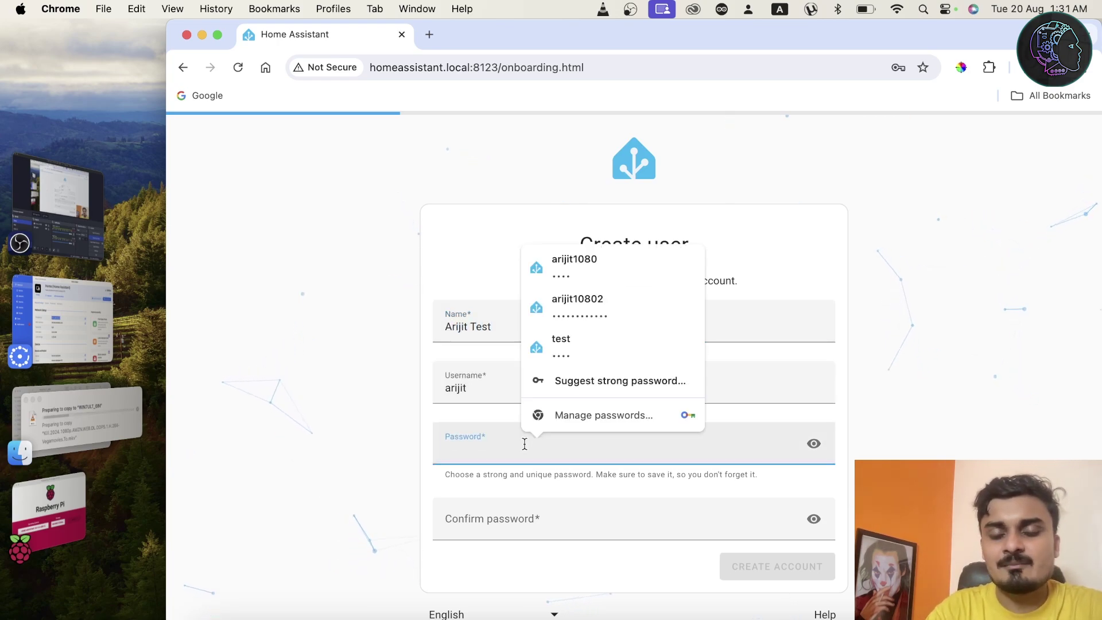
text(test)
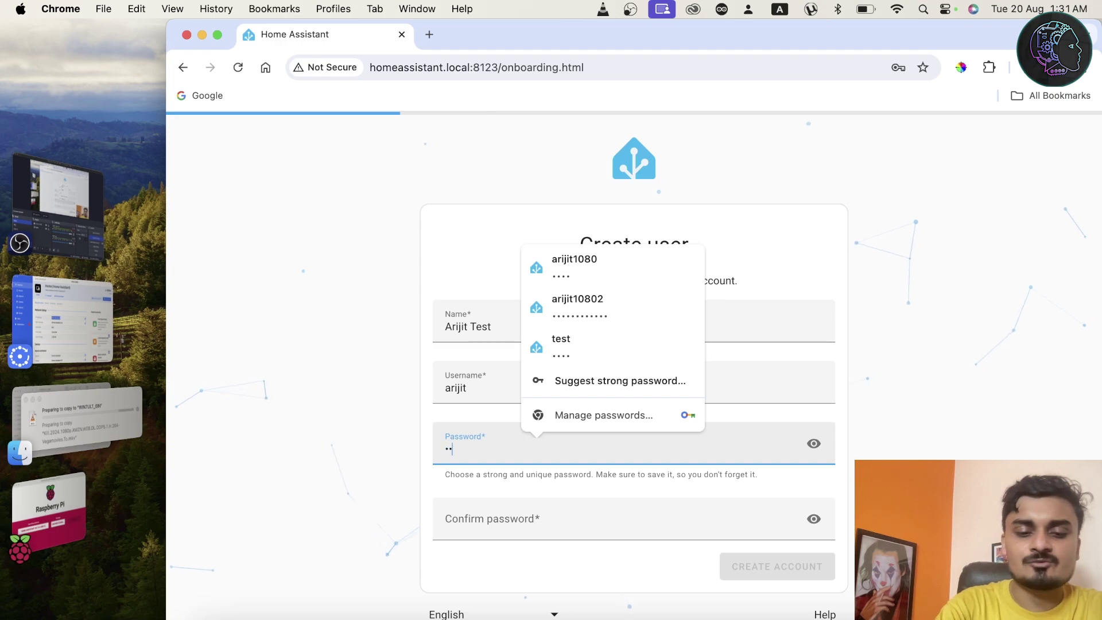
click(563, 524)
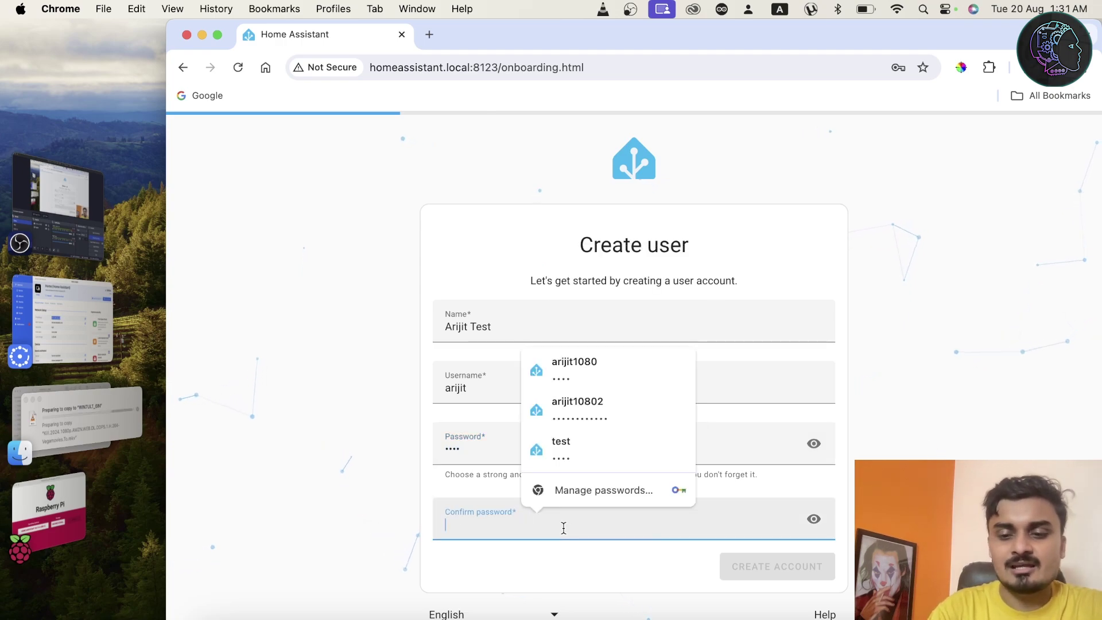
text(••)
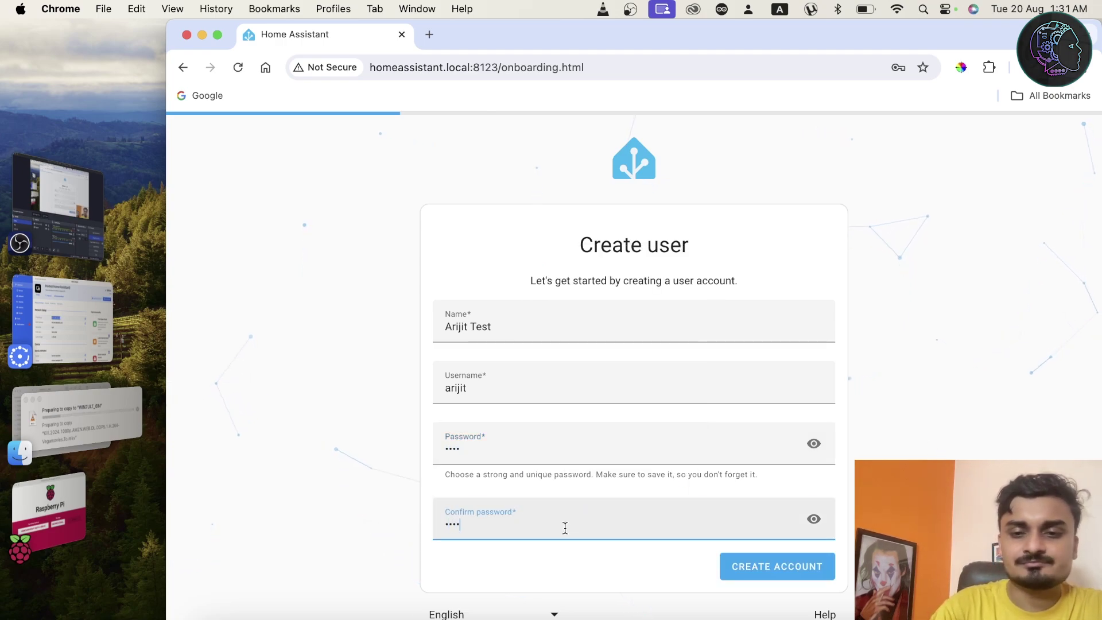
click(756, 570)
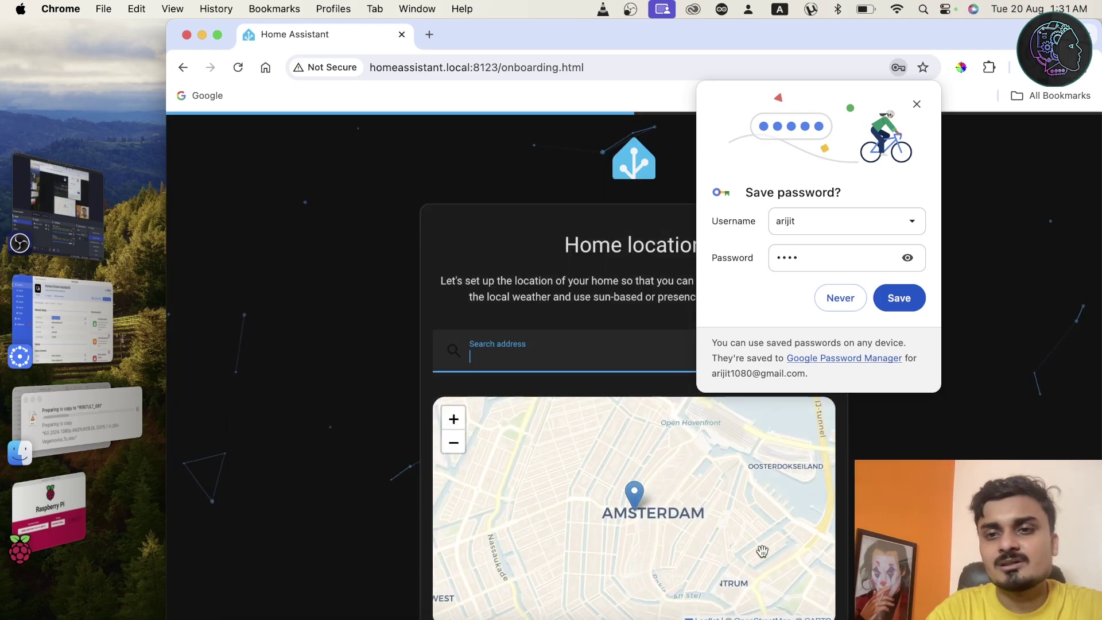
Save the password in Chrome, search 'kolkata' and confirm Kolkata as the home location.
click(898, 298)
click(578, 344)
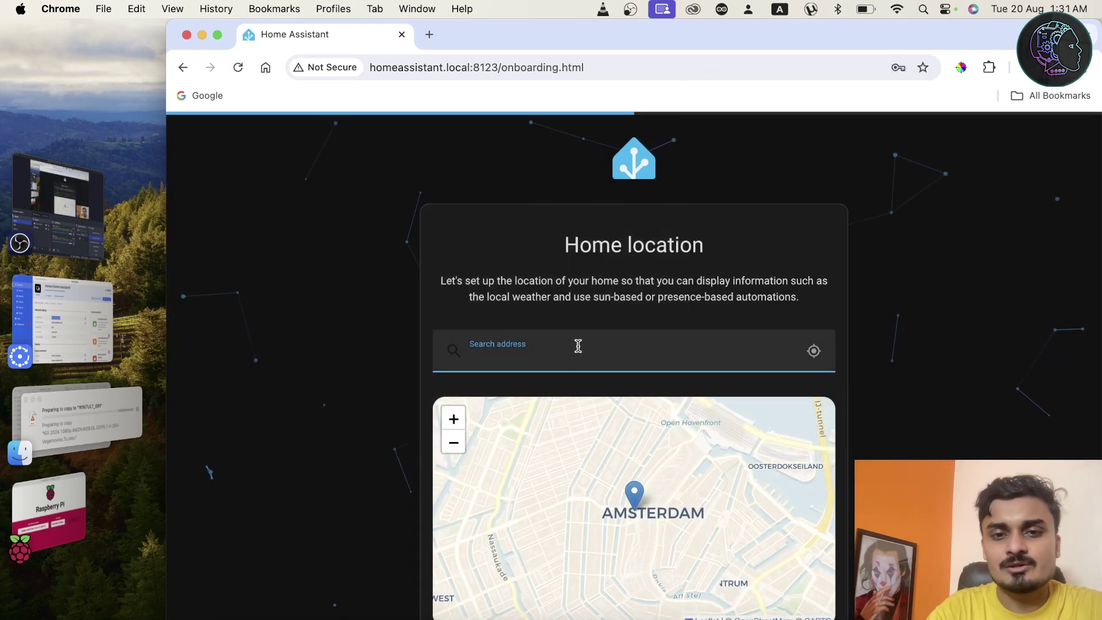
text(kolk)
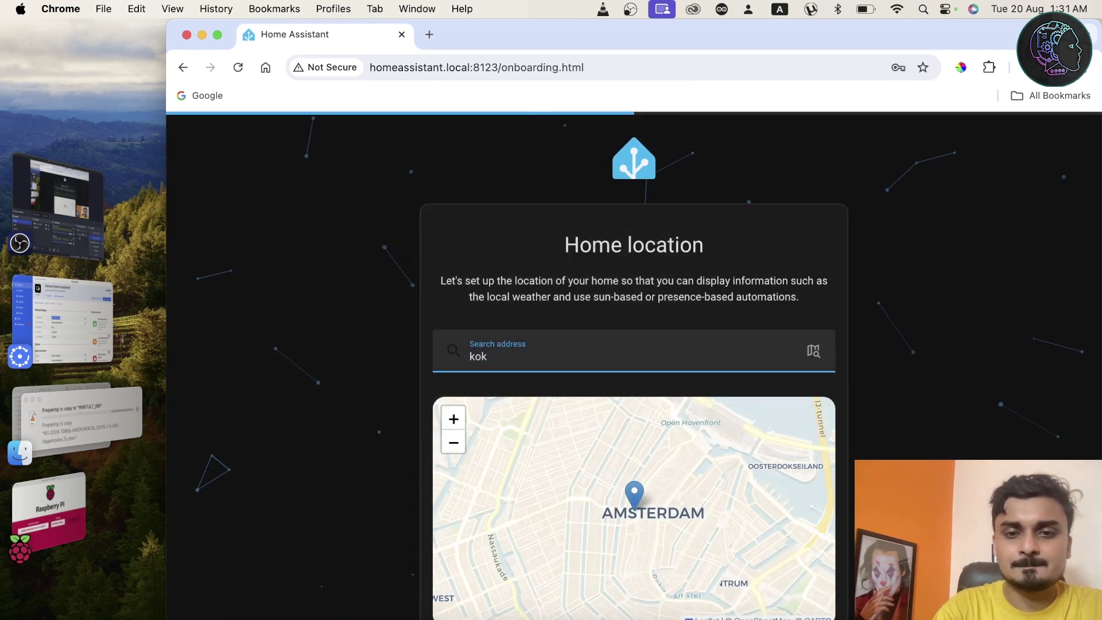
key(BackSpace)
key(BackSpace)
text(lkata)
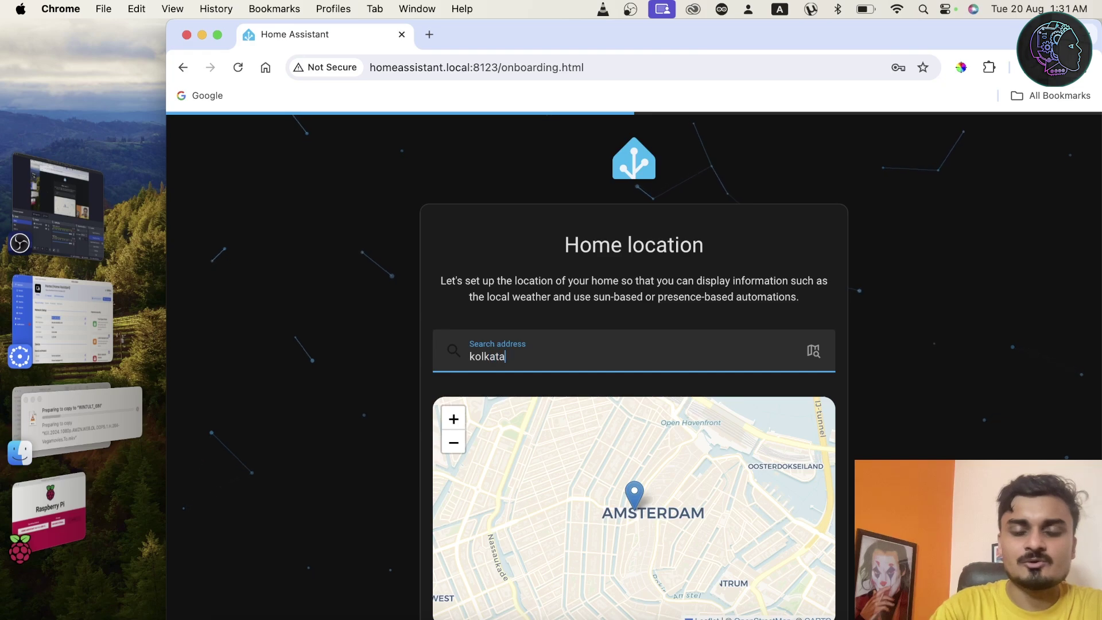
key(Return)
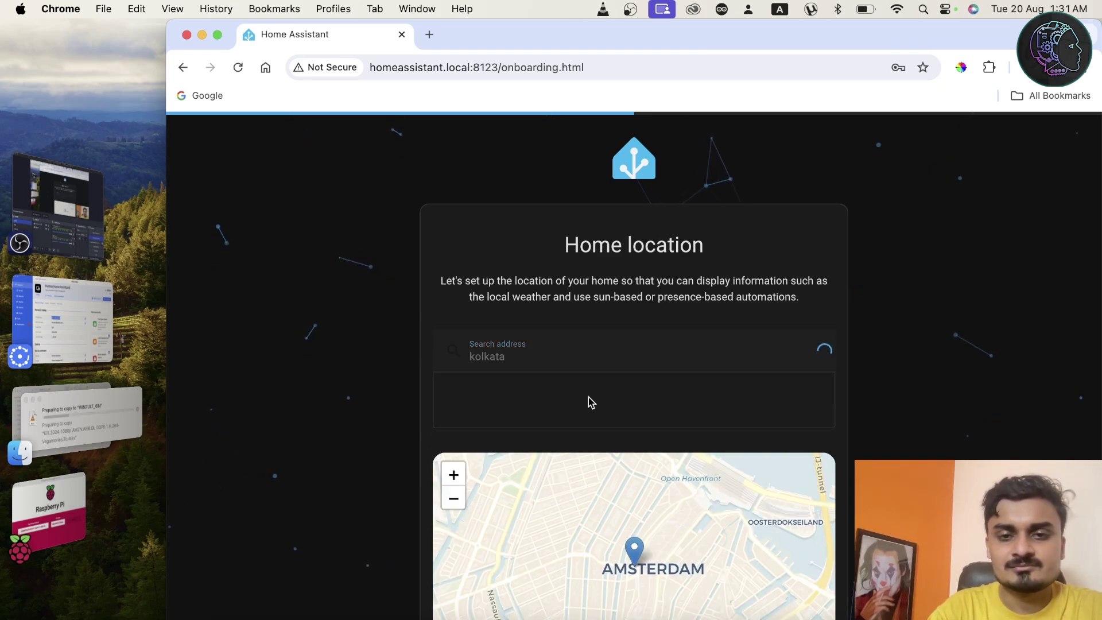
key(F11)
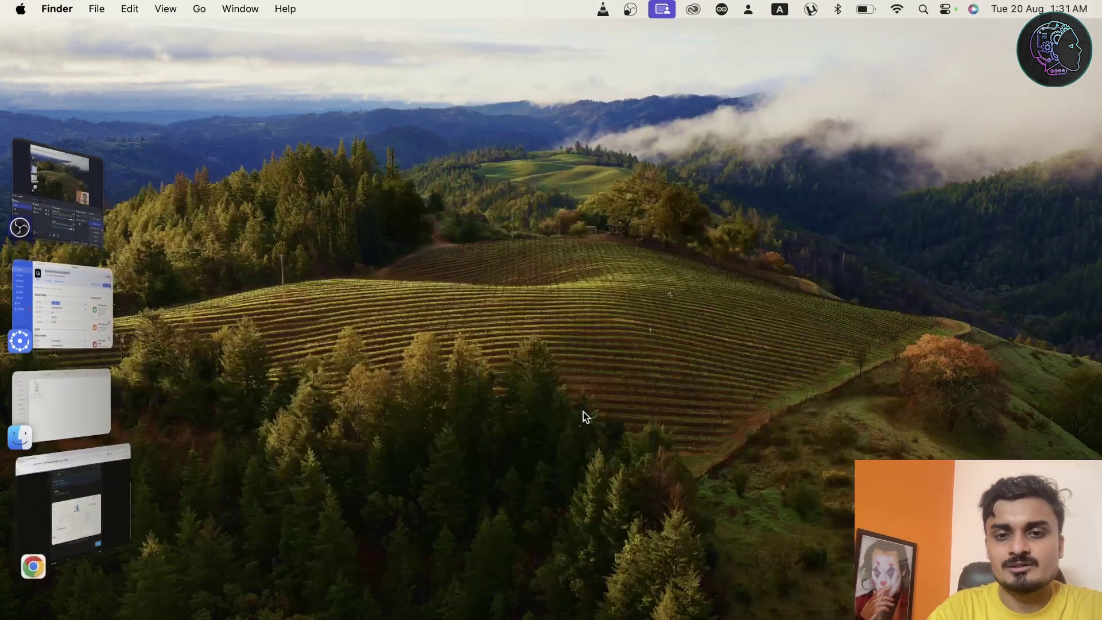
click(110, 509)
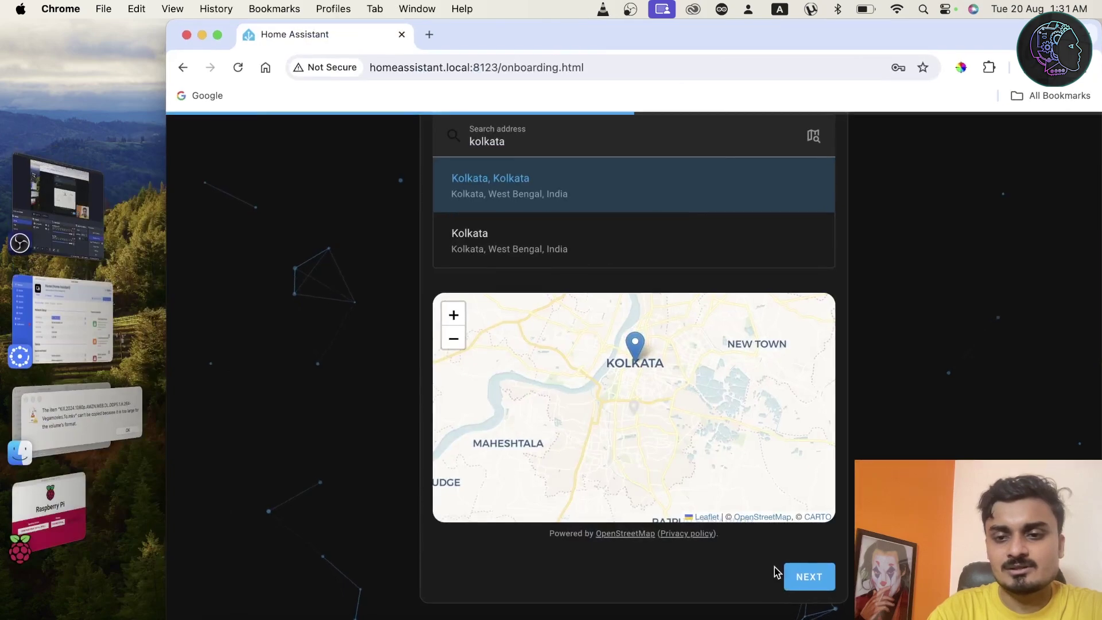
click(806, 576)
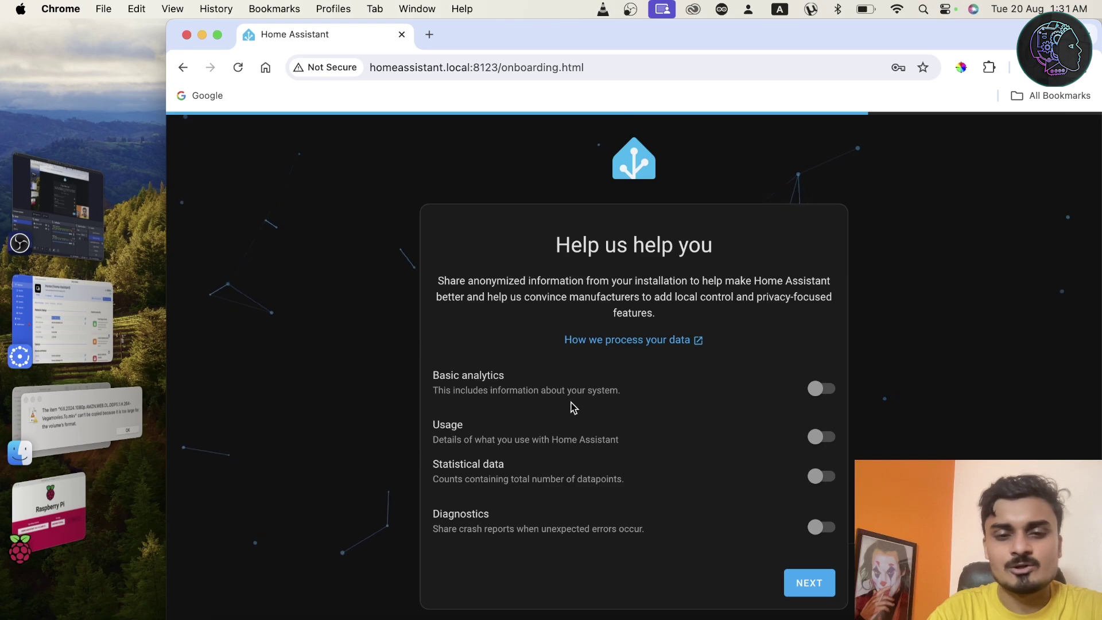
Continue past the 'Help us help you' card with every analytics option left off.
click(795, 591)
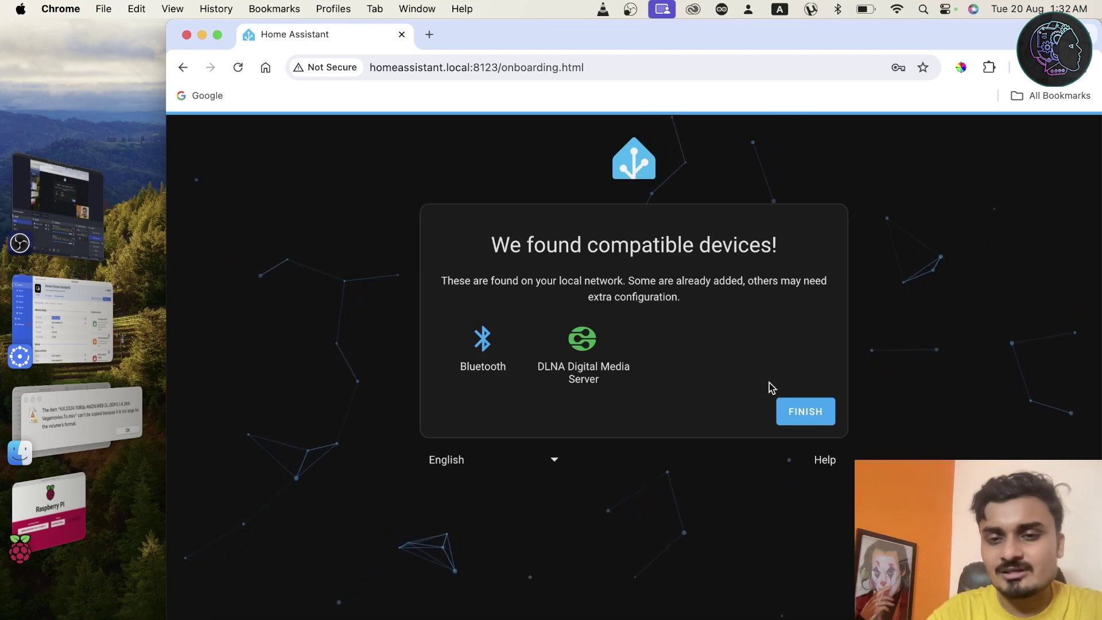
Finish onboarding on the compatible devices card to reach the Overview dashboard.
click(810, 412)
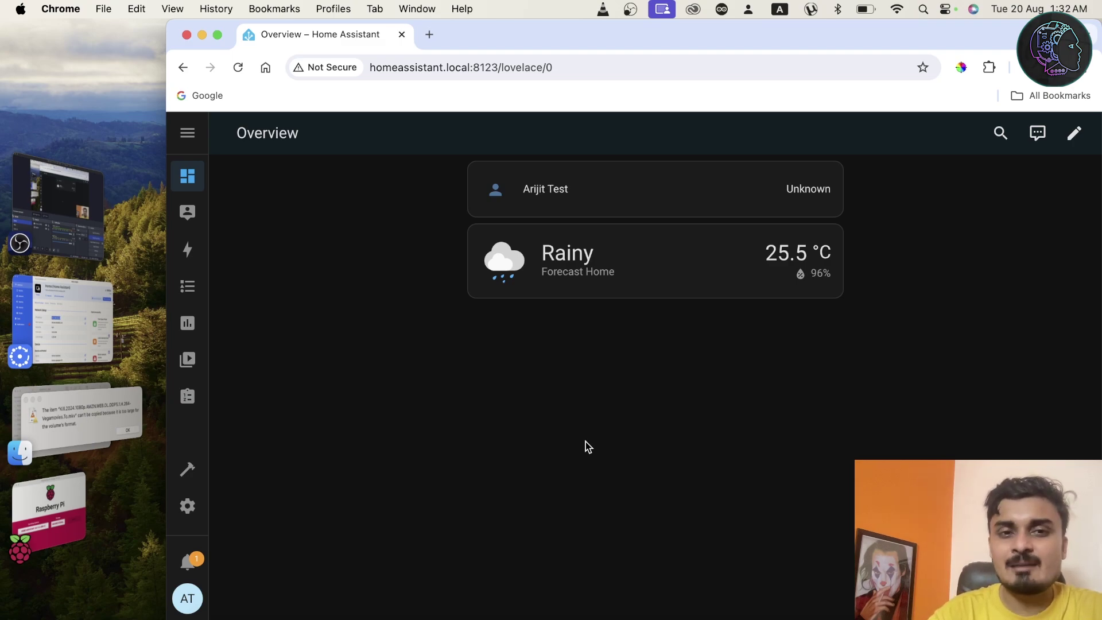
In Settings > Devices & services, configure and submit the discovered DLNA Digital Media Server.
click(186, 511)
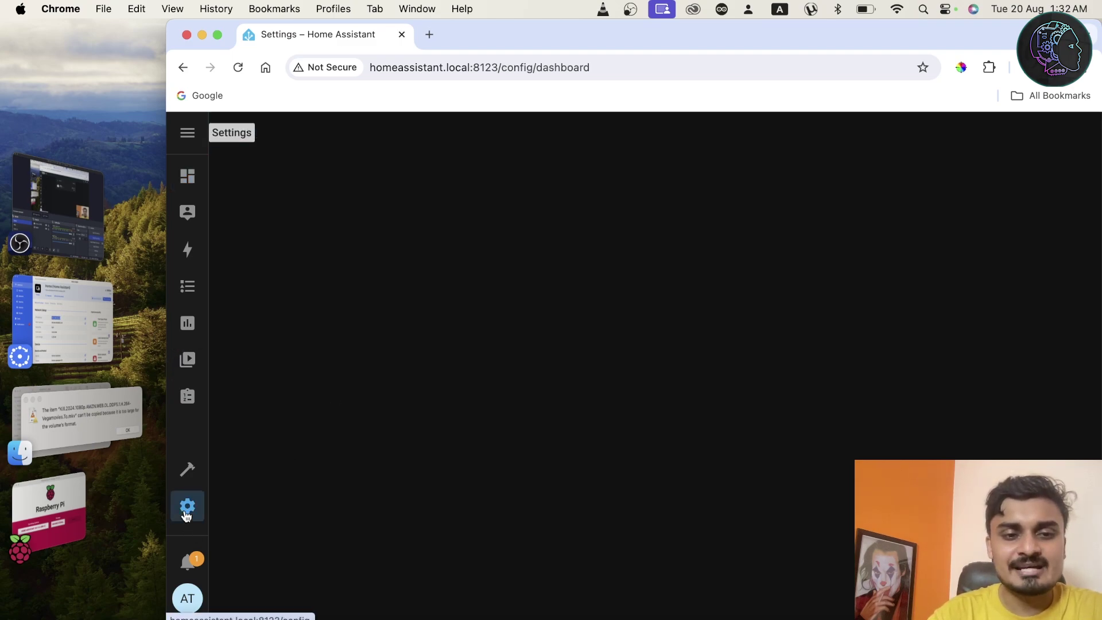
click(558, 264)
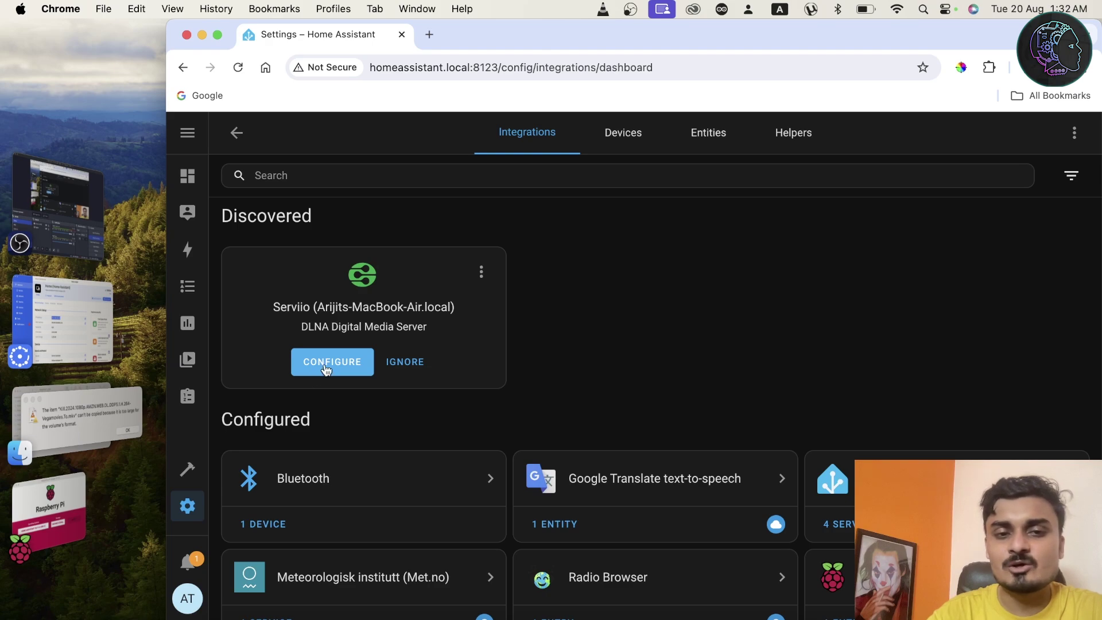
click(328, 366)
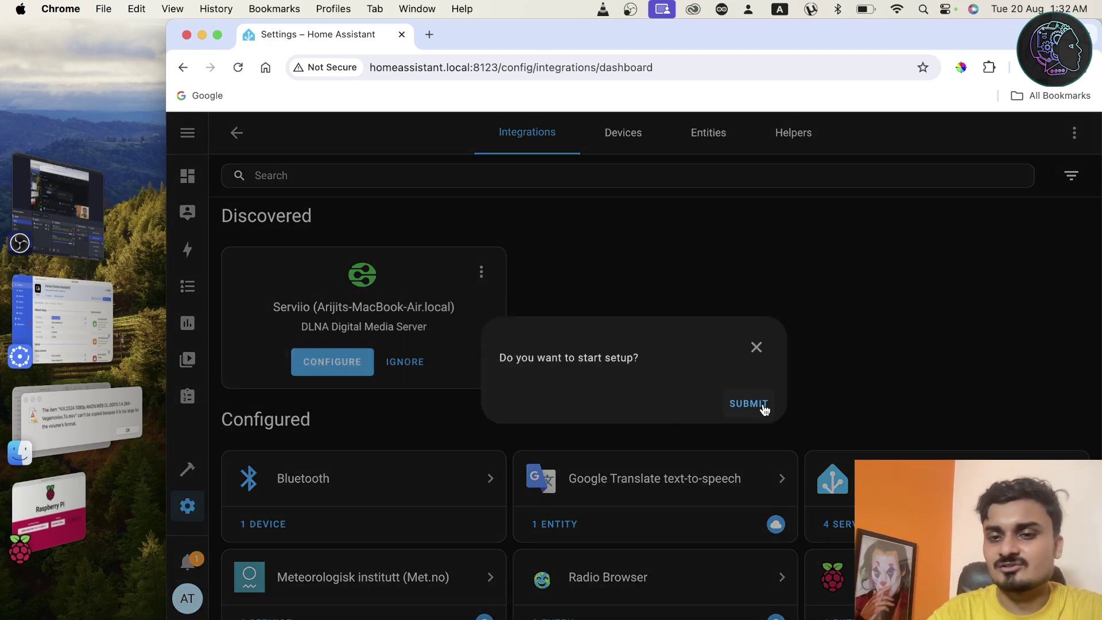
click(748, 404)
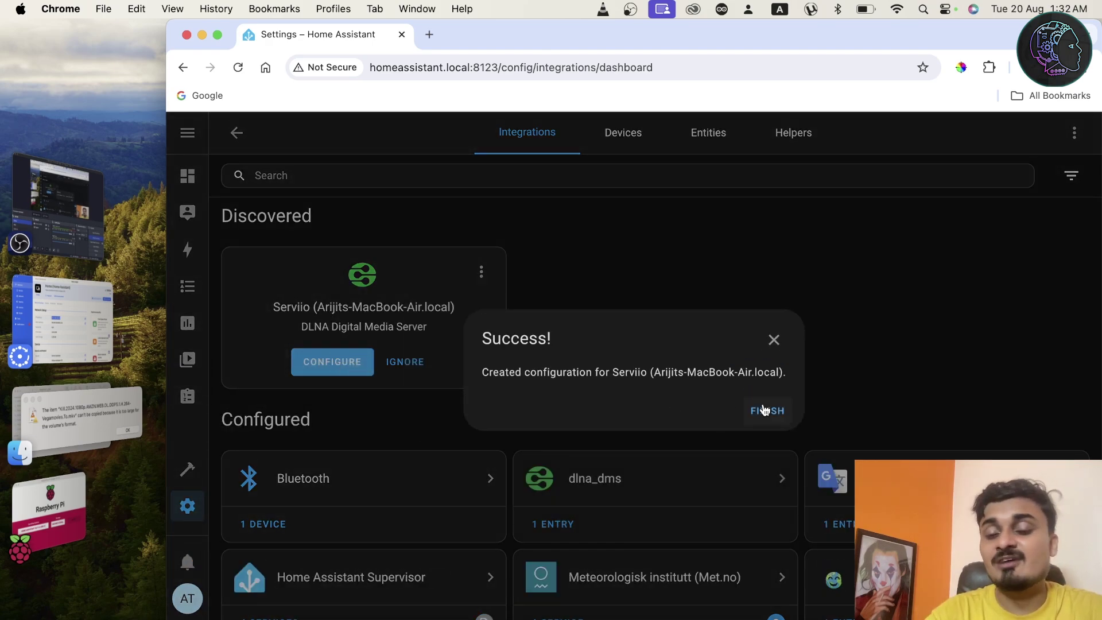